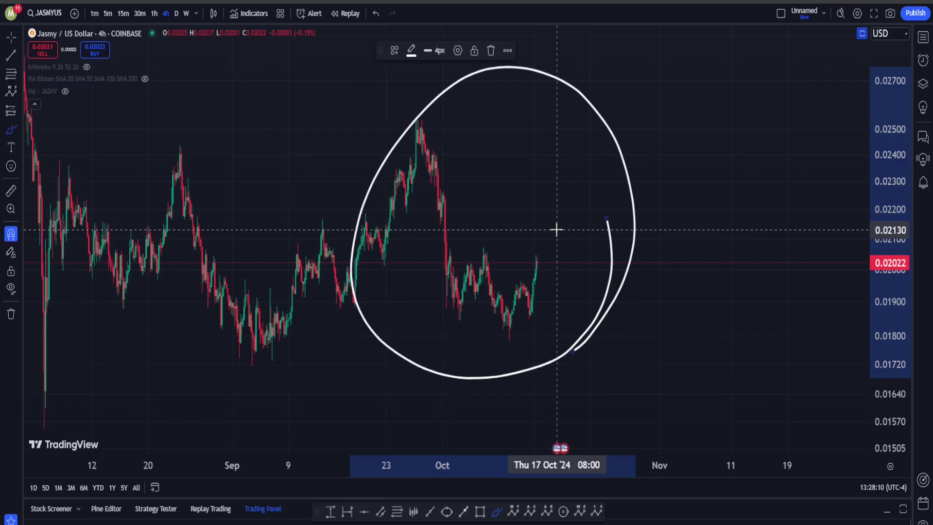
Undo the freehand circle around the recent price action and the stray brush mark made on the chart.
key(ctrl+z)
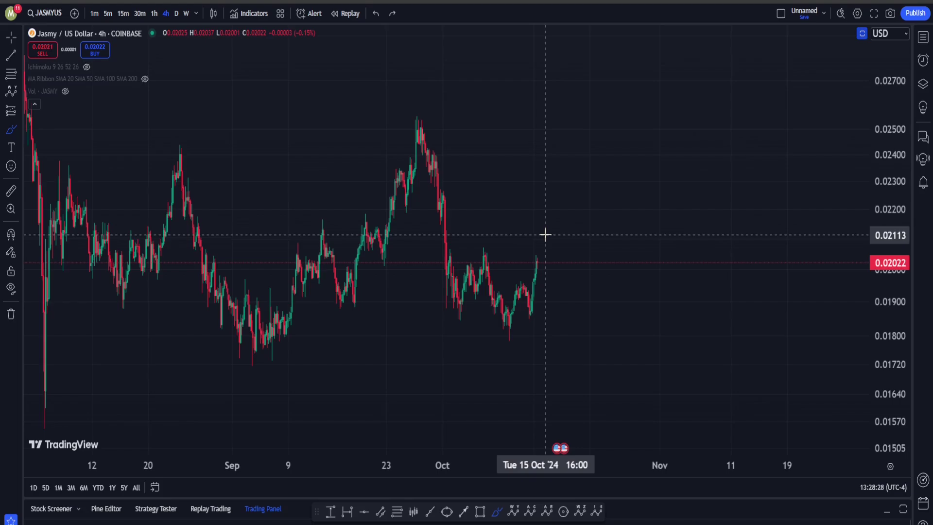
scroll(545, 234, down, 5)
click(553, 203)
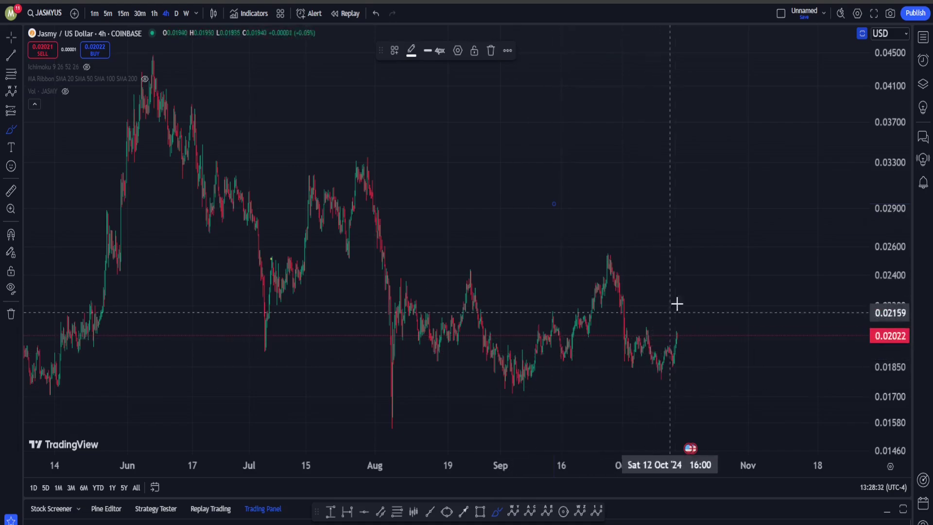
mouse_move(727, 259)
mouse_down()
mouse_move(405, 273)
mouse_move(248, 269)
mouse_up()
key(ctrl+z)
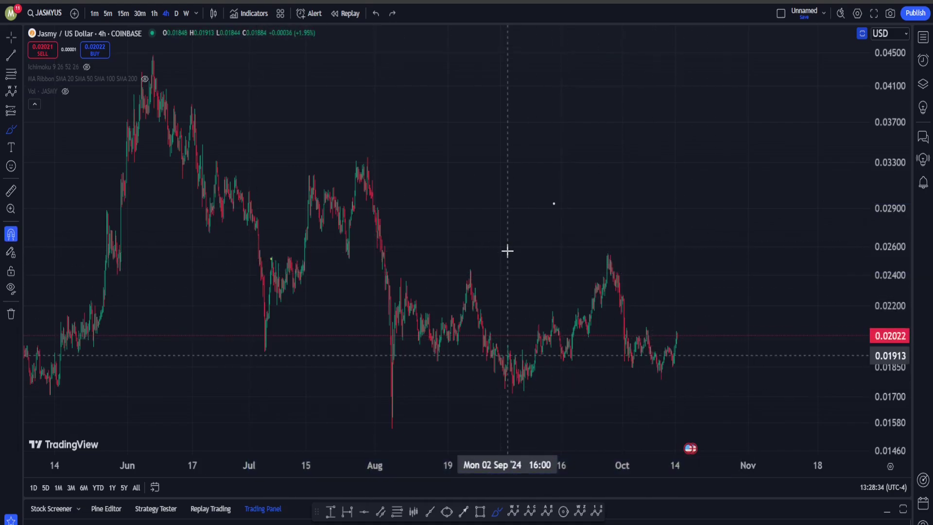
Draw a thin red-bordered rectangle from about 0.02067 to 0.02072 in the empty chart space beyond the latest candles.
mouse_move(699, 223)
mouse_down()
mouse_move(187, 194)
mouse_move(225, 200)
mouse_up()
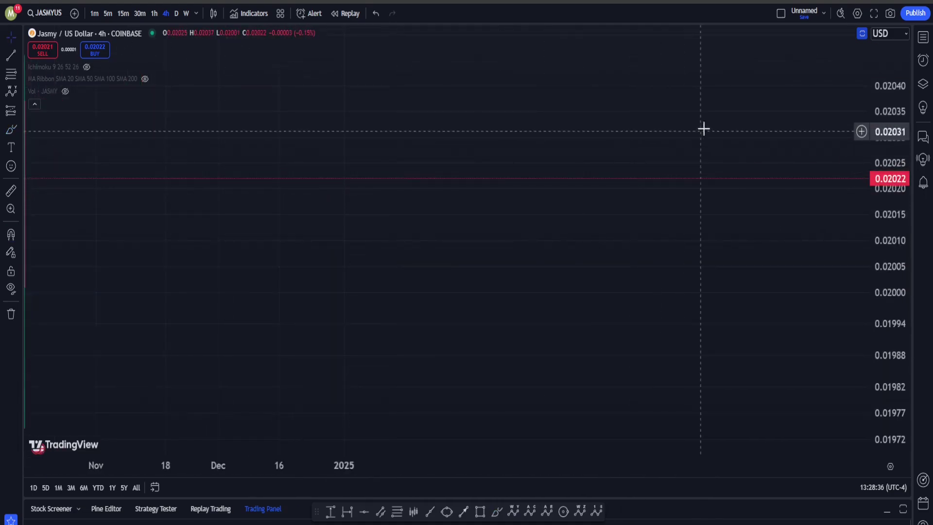
drag(889, 165, 888, 242)
drag(670, 160, 578, 378)
drag(554, 243, 512, 522)
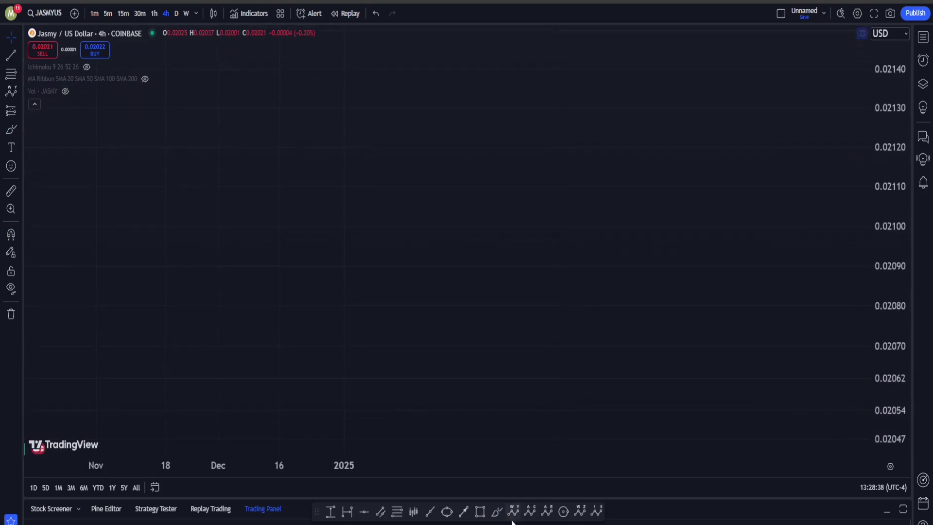
mouse_move(130, 337)
mouse_down()
mouse_move(277, 395)
mouse_move(547, 398)
mouse_move(765, 356)
mouse_up()
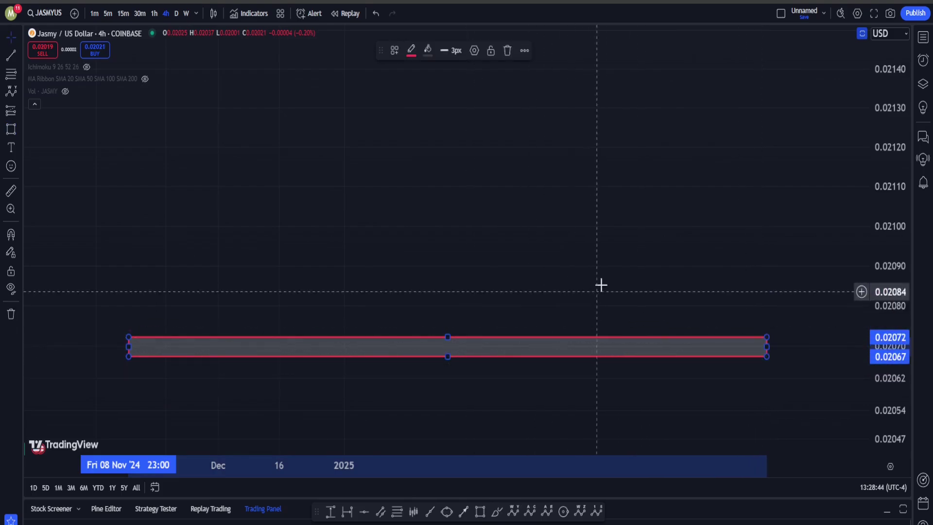
click(604, 270)
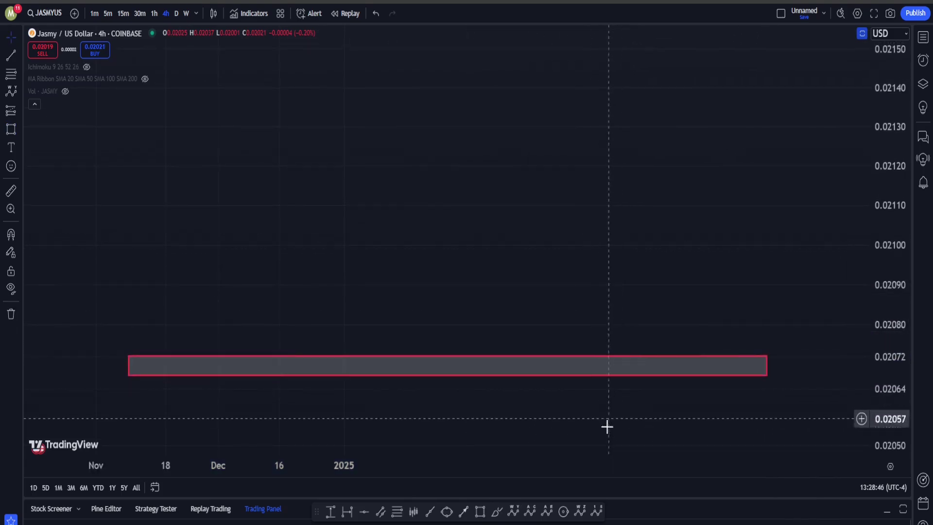
Draw a rising five-wave Elliott impulse from the rectangle, with points at about 0.02068, 0.02096, 0.02079, 0.02130, 0.02117 and 0.02144.
click(599, 514)
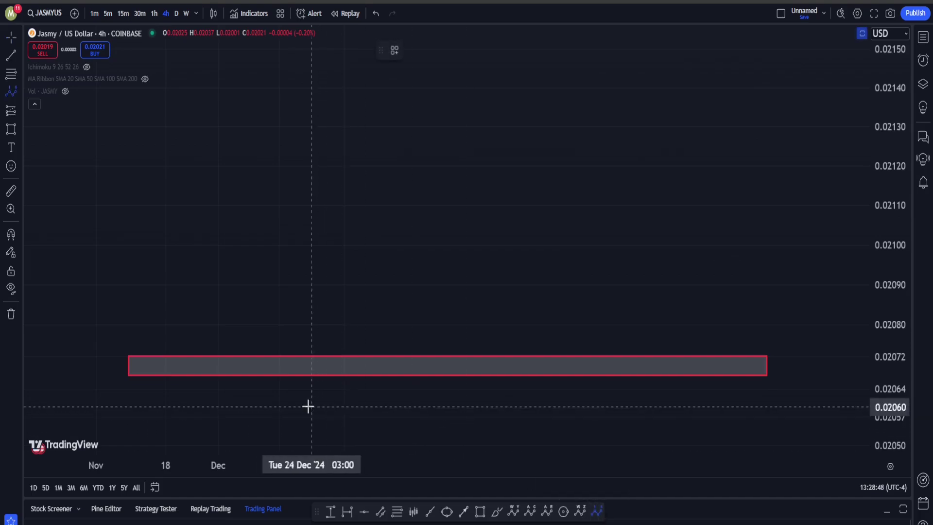
click(226, 259)
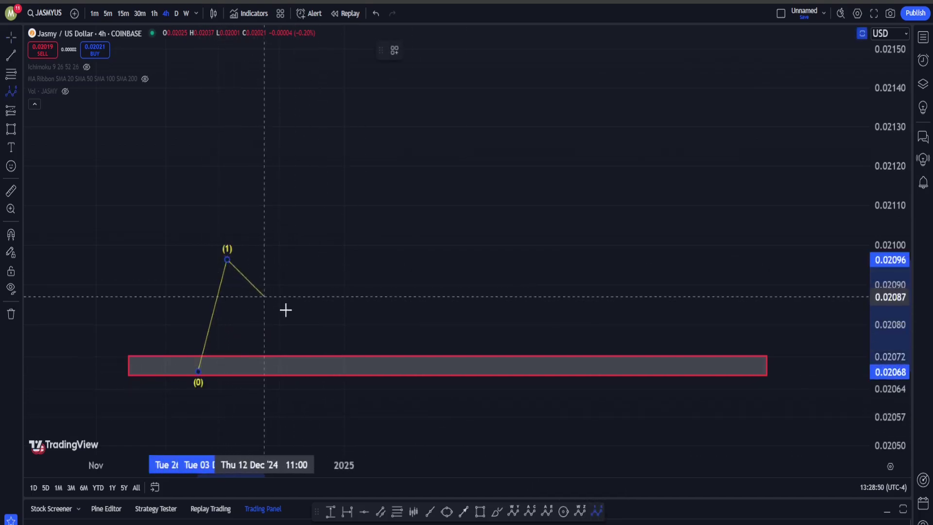
click(341, 326)
click(391, 128)
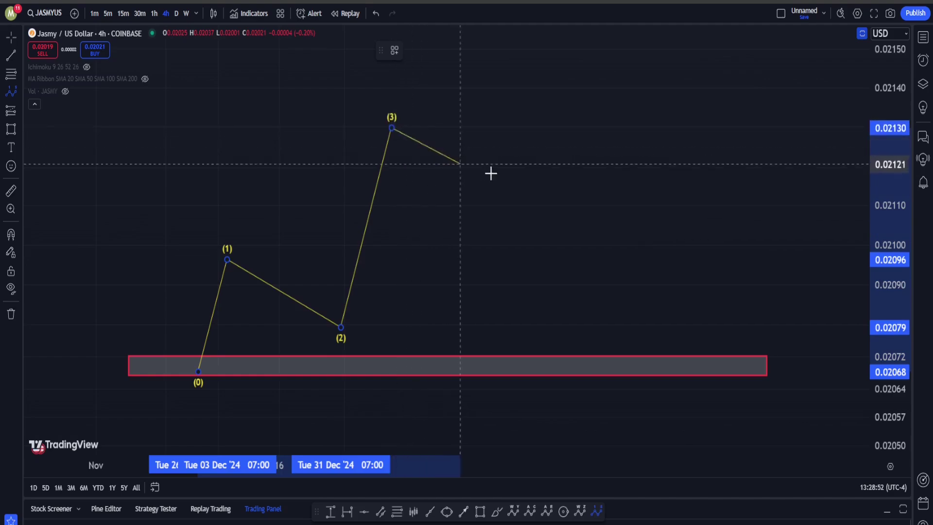
click(506, 177)
click(534, 73)
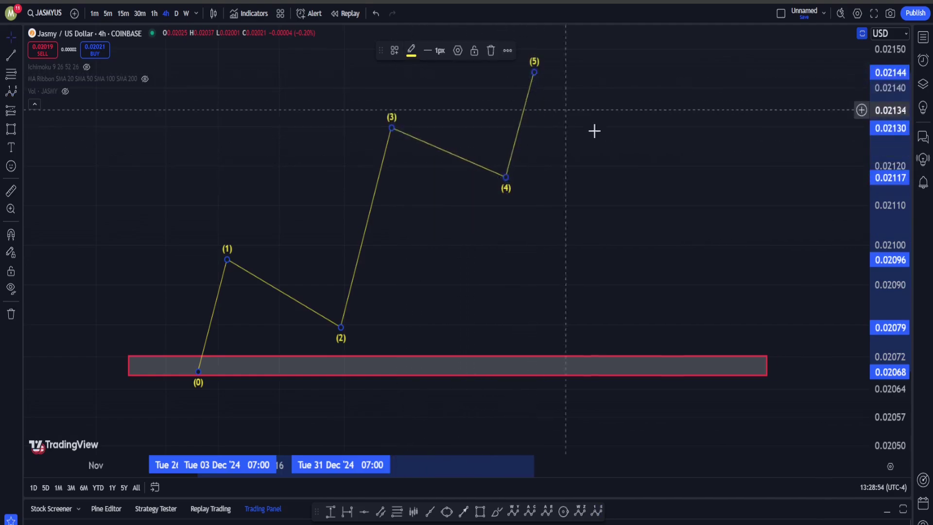
drag(645, 171, 692, 190)
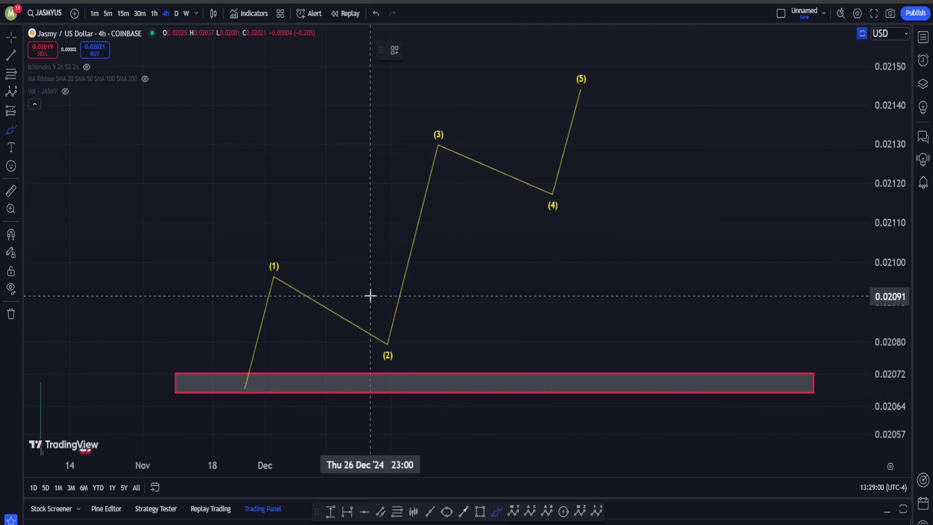
Circle the (1)–(2), (3)–(4) and (2)–(3) legs of the yellow impulse with the brush, undoing the circles.
mouse_move(398, 291)
mouse_down()
mouse_move(421, 333)
mouse_move(424, 304)
mouse_move(429, 323)
mouse_up()
drag(572, 204, 538, 155)
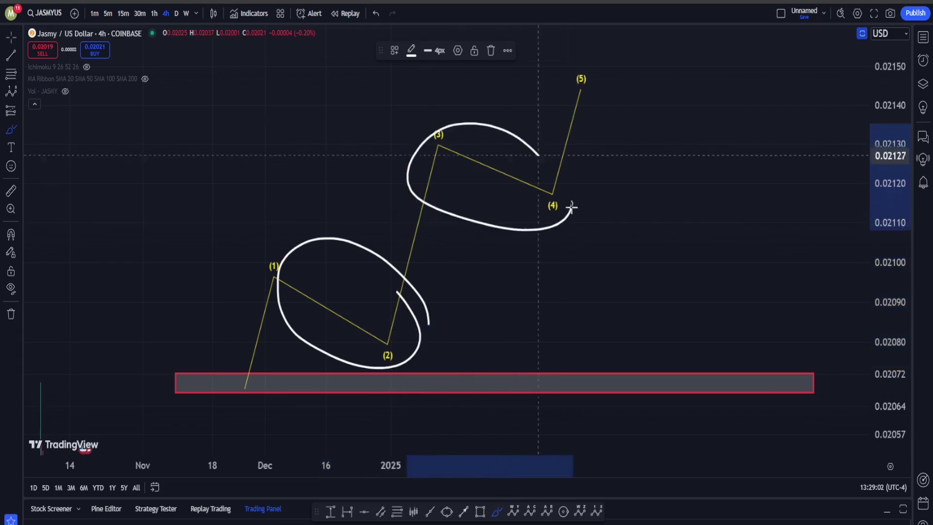
key(ctrl+z)
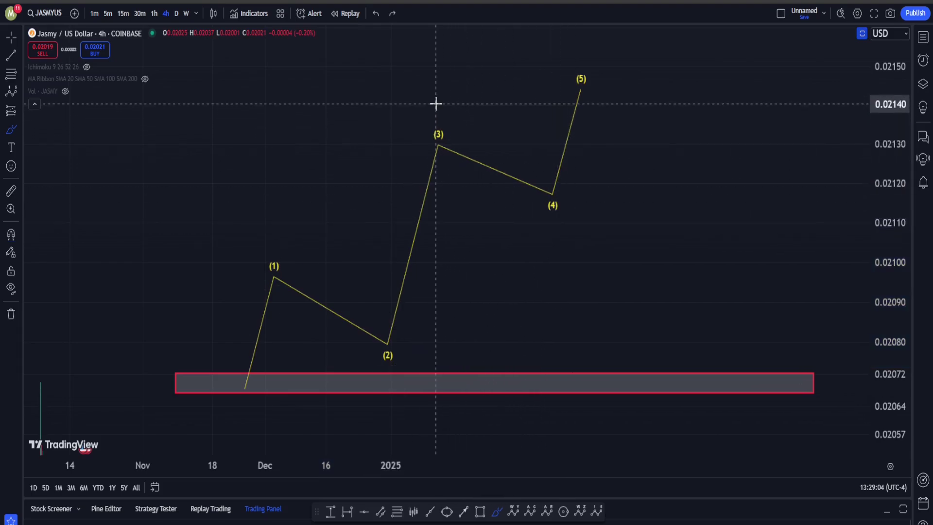
mouse_move(436, 103)
mouse_down()
mouse_move(408, 387)
mouse_move(397, 132)
mouse_up()
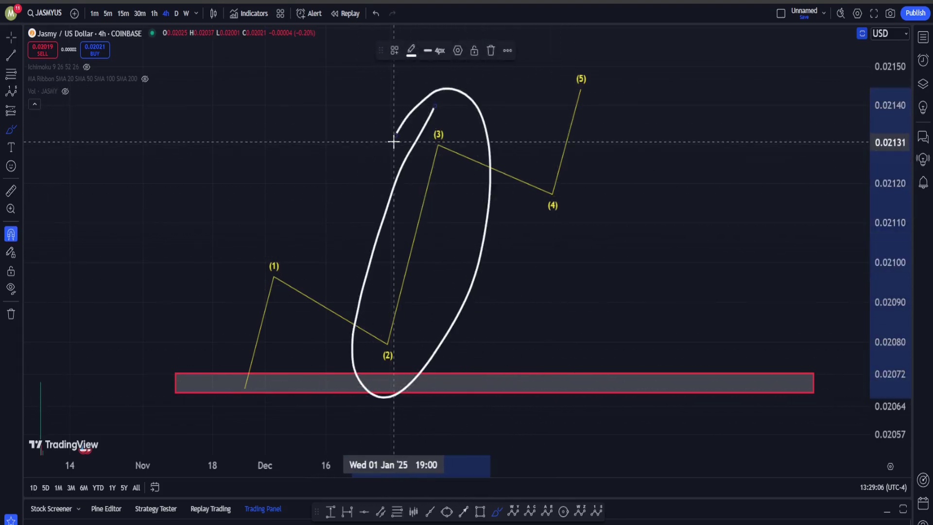
key(ctrl+z)
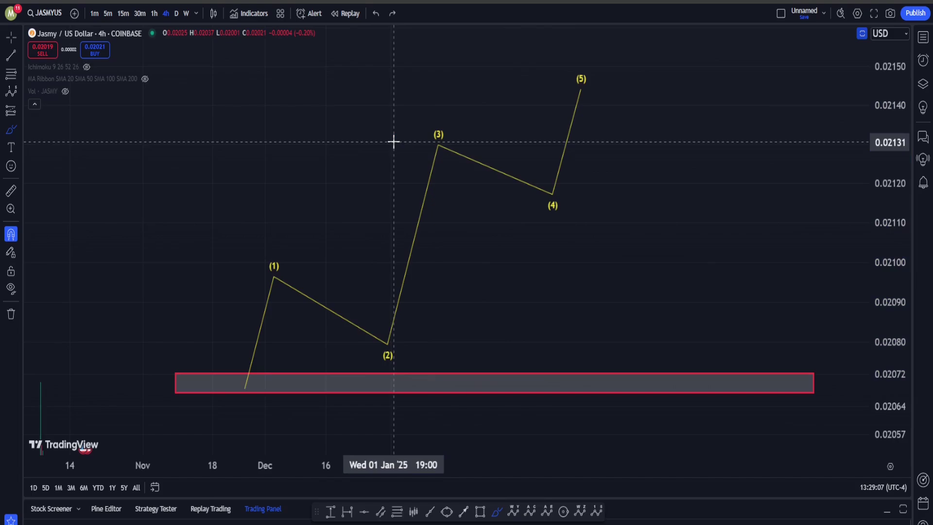
Draw a smaller five-wave impulse along yellow wave (1), from about 0.02063 to 0.02100, and colour it white.
click(602, 511)
click(242, 410)
click(243, 364)
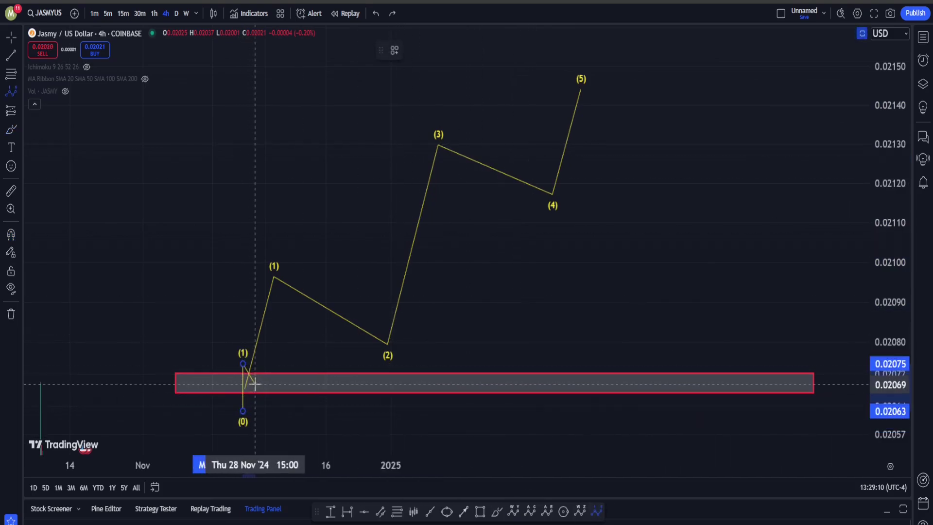
click(255, 384)
click(254, 279)
click(278, 318)
click(269, 262)
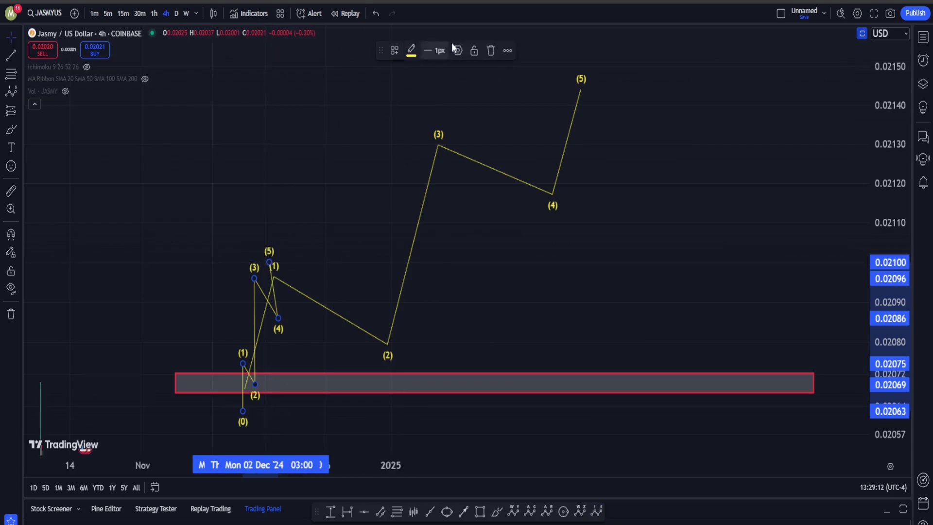
click(411, 50)
click(414, 73)
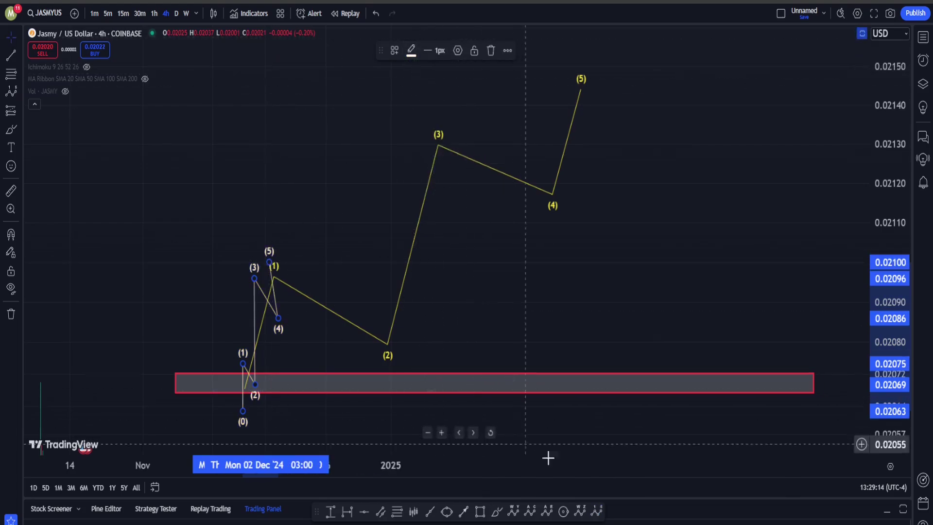
Draw a smaller five-wave impulse along yellow wave (3), from about 0.02077 to 0.02132.
click(597, 511)
click(384, 353)
click(377, 290)
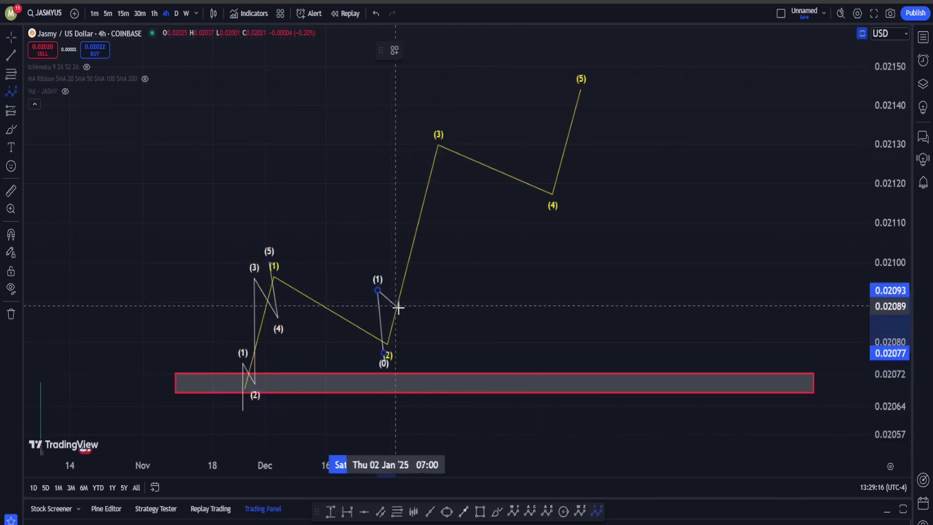
click(399, 307)
click(404, 189)
click(424, 220)
click(439, 137)
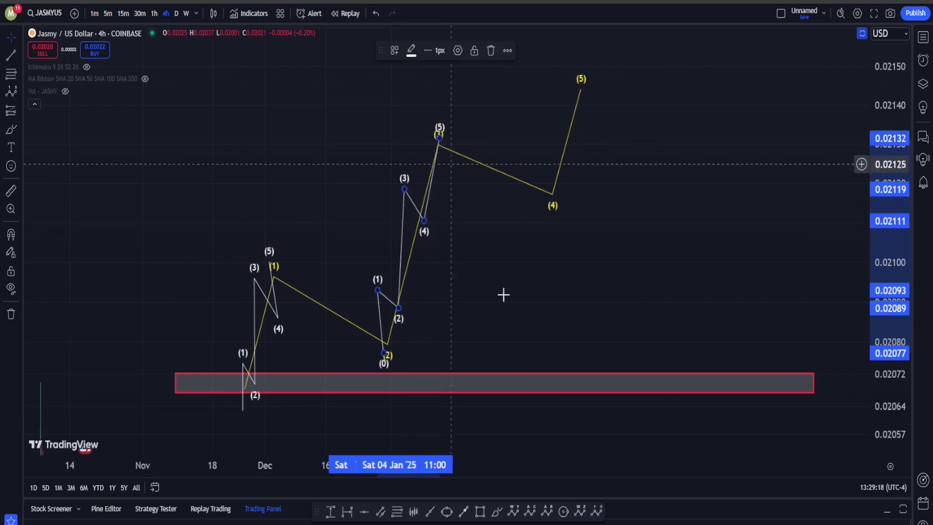
Draw a smaller five-wave impulse along yellow wave (5), starting at about 0.02119 and ending above the yellow (5).
click(597, 511)
click(545, 141)
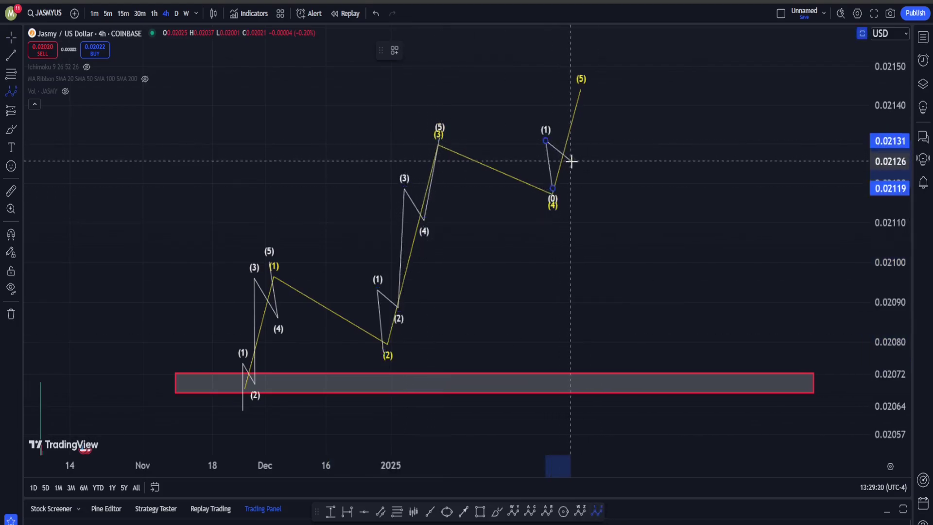
click(571, 162)
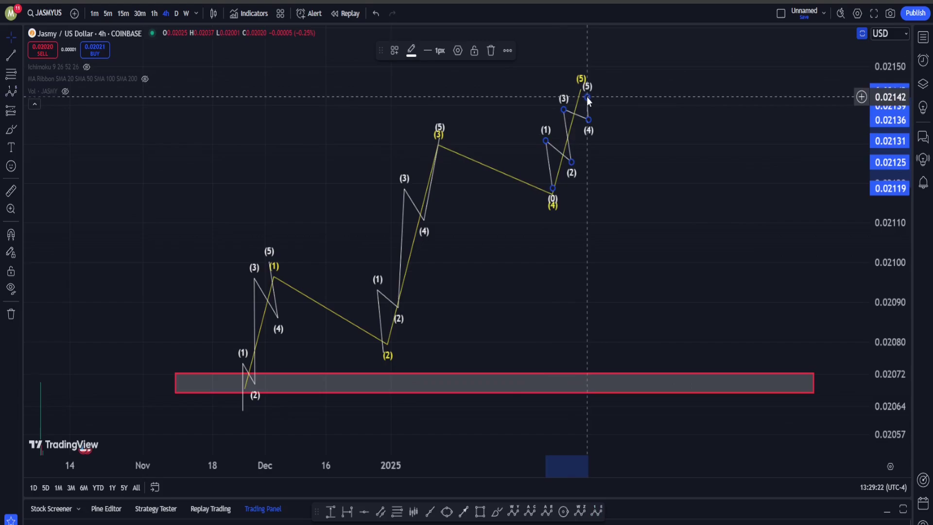
click(584, 76)
Draw a W-X-Y double combo correction along yellow wave (4), from the wave (3) peak to point (4).
click(516, 510)
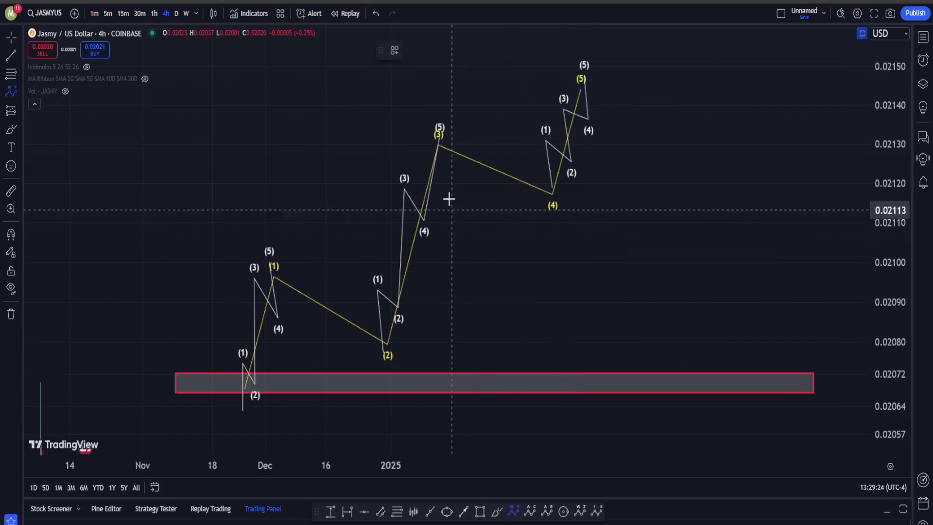
click(442, 137)
click(490, 192)
click(505, 144)
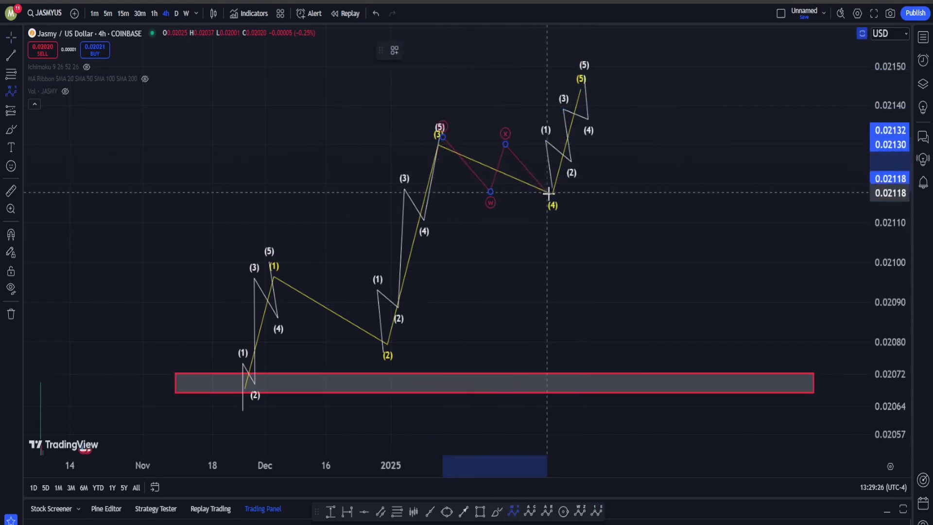
Draw an A-B-C correction along yellow wave (2), from the wave (1) peak down to point (2).
click(526, 507)
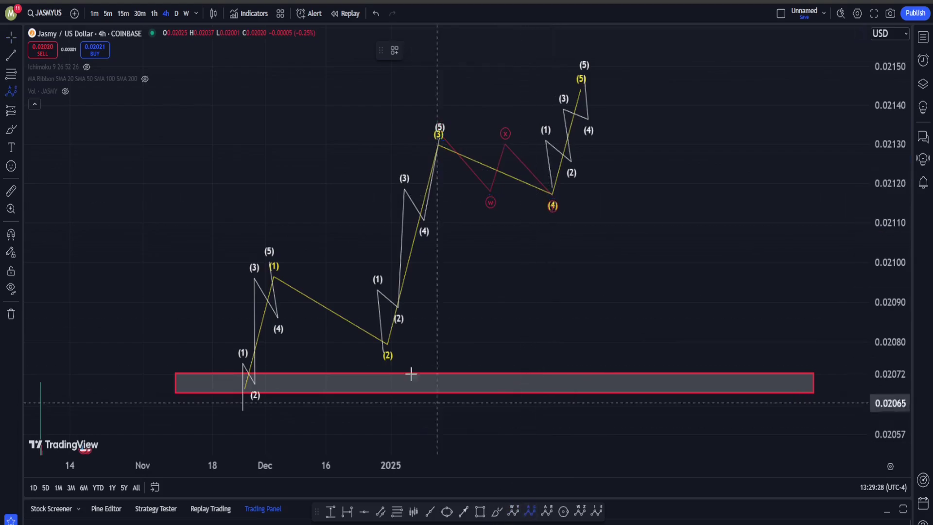
click(281, 268)
click(312, 338)
click(327, 272)
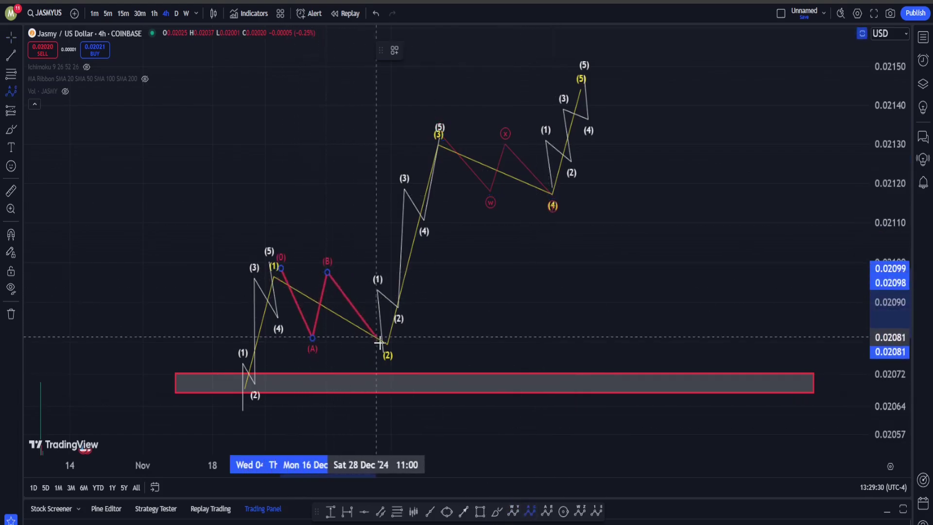
click(384, 352)
Circle the whole wave structure with the brush, and undo all the illustrative drawings including the rectangle.
click(496, 511)
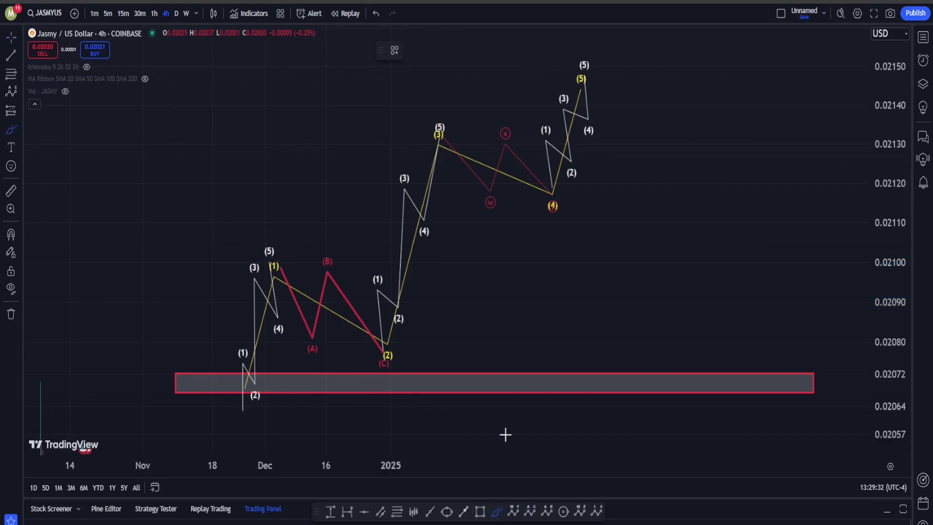
mouse_move(641, 217)
mouse_down()
mouse_move(145, 354)
mouse_move(609, 72)
mouse_move(544, 402)
mouse_up()
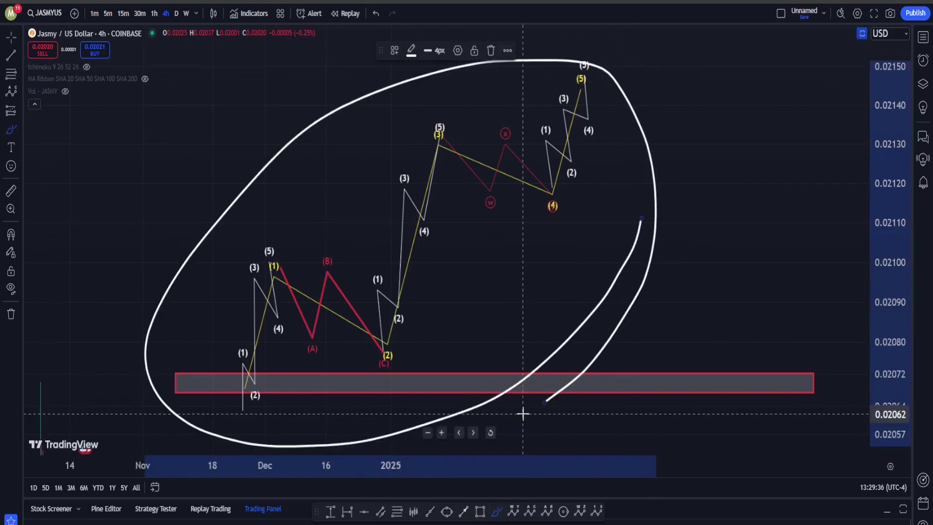
key(ctrl+z)
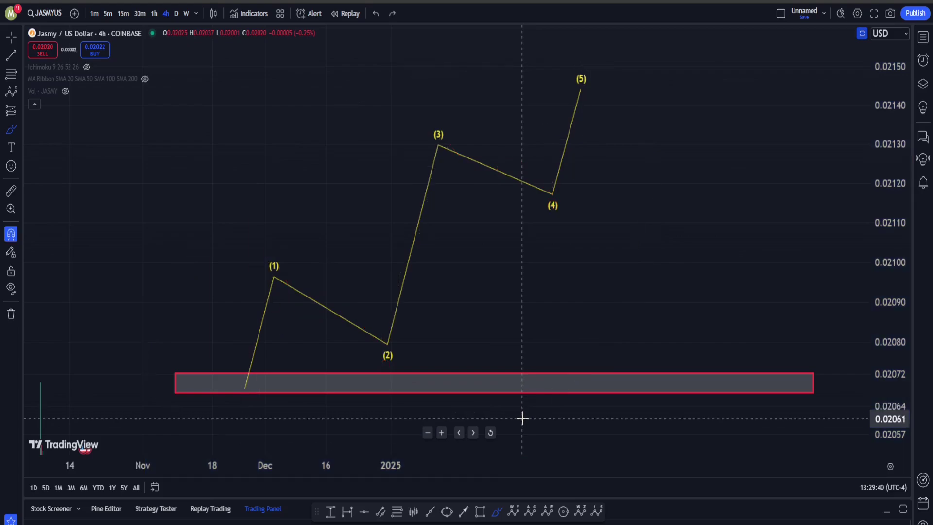
scroll(522, 418, right, 2)
key(ctrl+z)
key(ctrl+z)
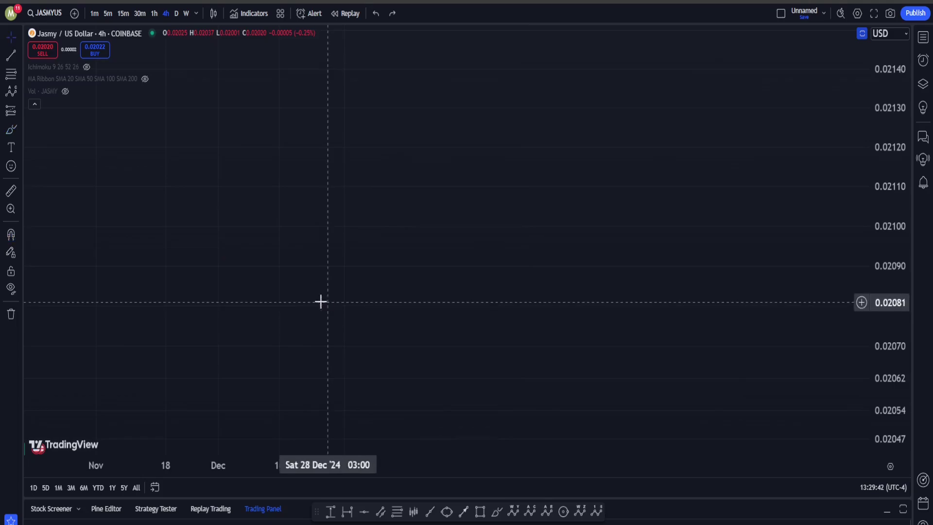
Restore the automatic price scale and examine the candles around the early August 2024 low.
scroll(749, 92, down, 10)
double_click(887, 138)
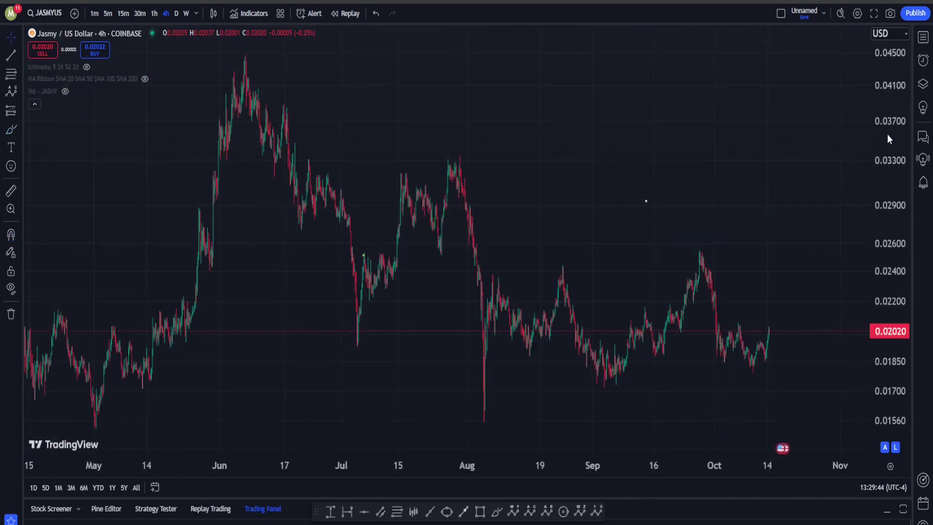
right_click(754, 138)
drag(488, 156, 617, 179)
scroll(588, 185, up, 10)
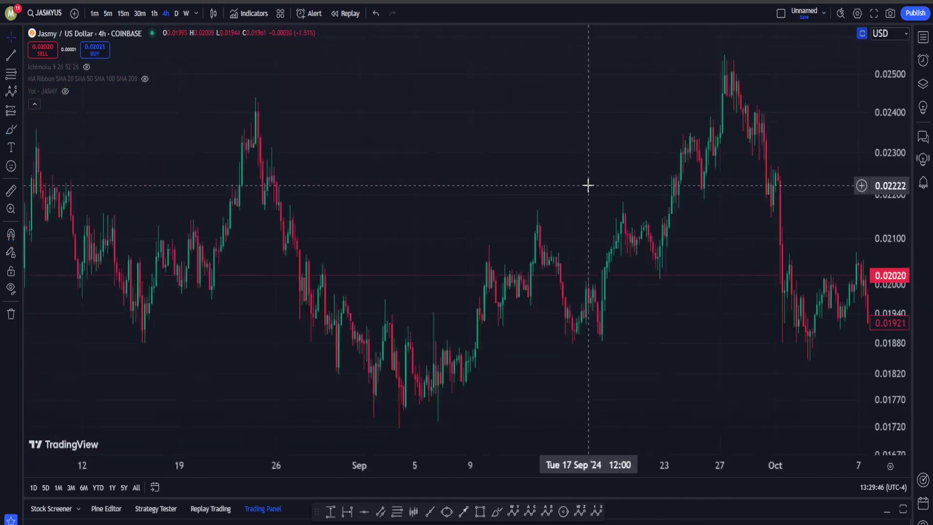
scroll(585, 184, up, 3)
drag(348, 133, 745, 146)
drag(515, 146, 753, 168)
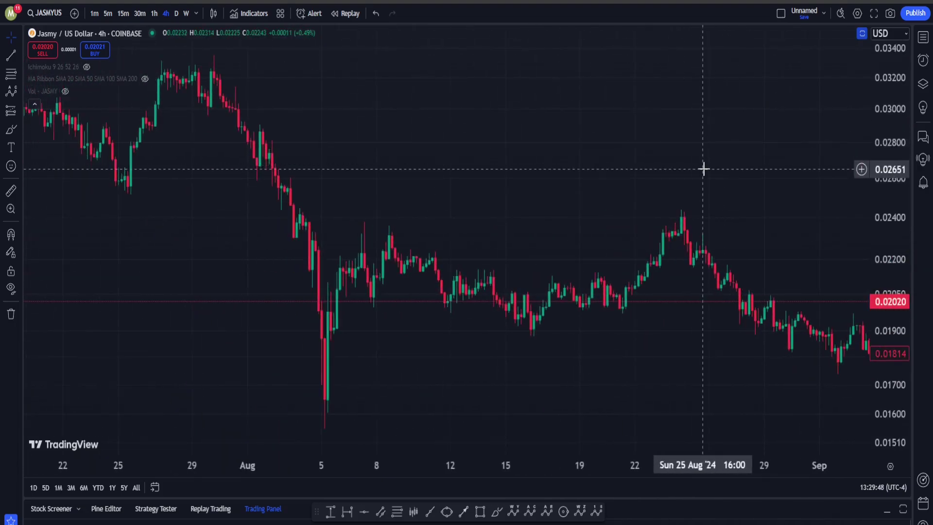
scroll(466, 279, right, 5)
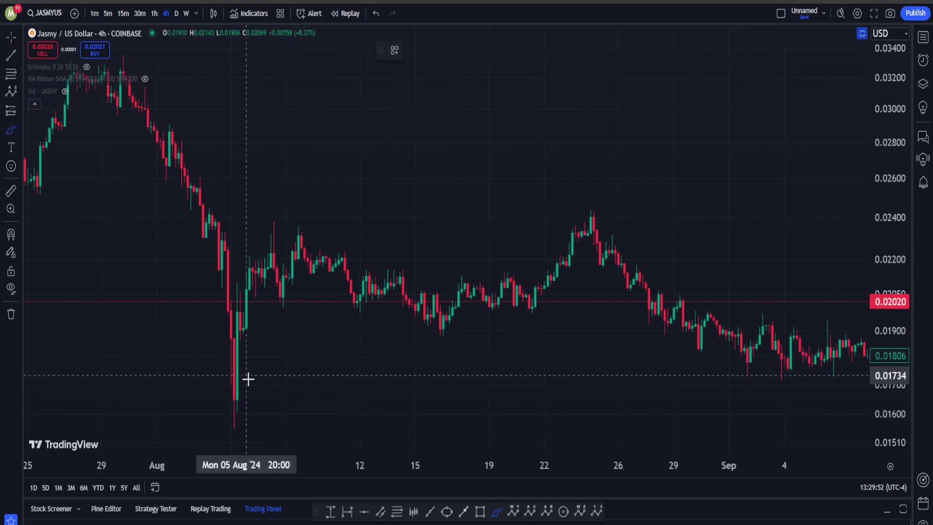
Circle the rebound from the early August 2024 low with the brush, and undo the circle.
mouse_move(295, 295)
mouse_down()
mouse_move(221, 393)
mouse_move(329, 231)
mouse_move(302, 373)
mouse_up()
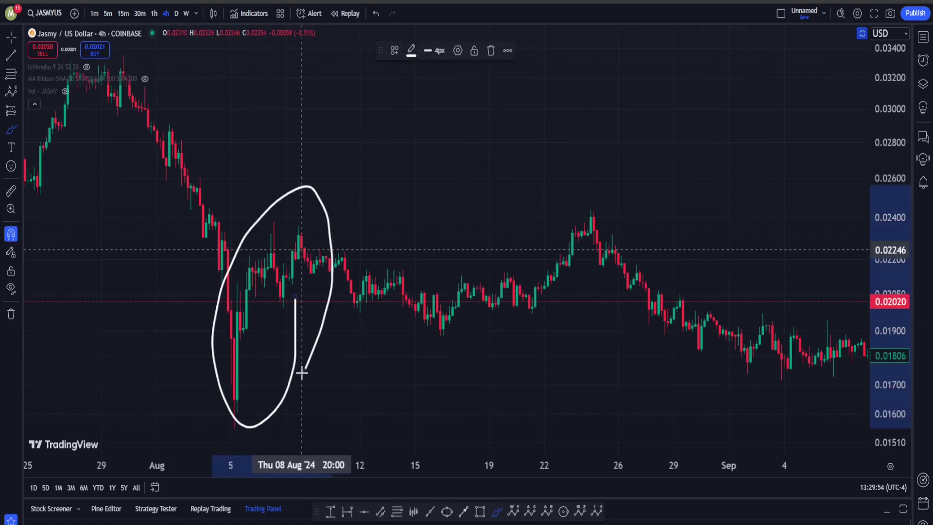
key(ctrl+z)
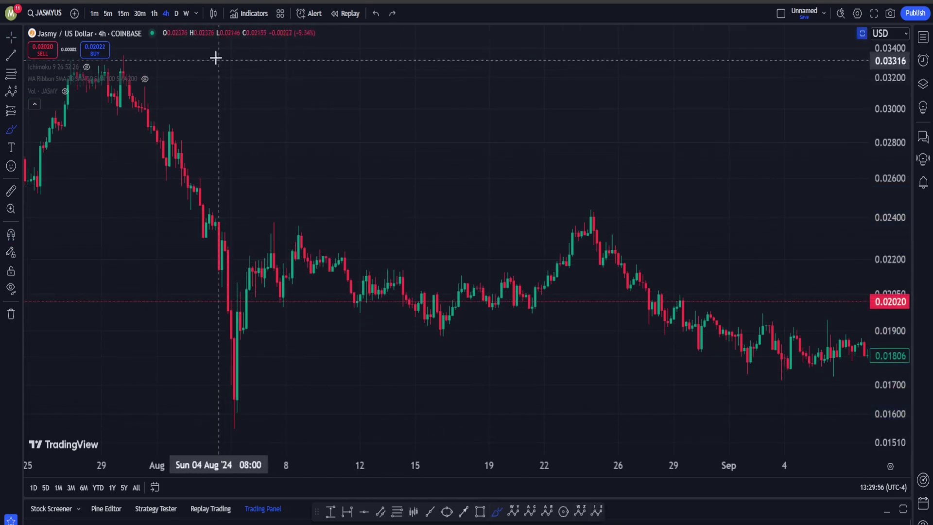
Switch the chart to the 1-hour timeframe and bring the early August 2024 low back into view.
click(154, 13)
scroll(370, 226, down, 6)
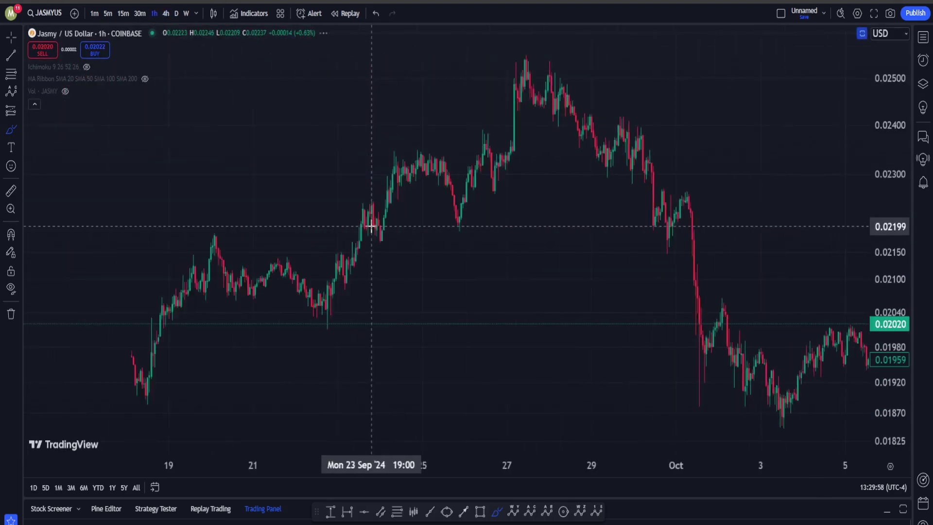
drag(234, 173, 564, 195)
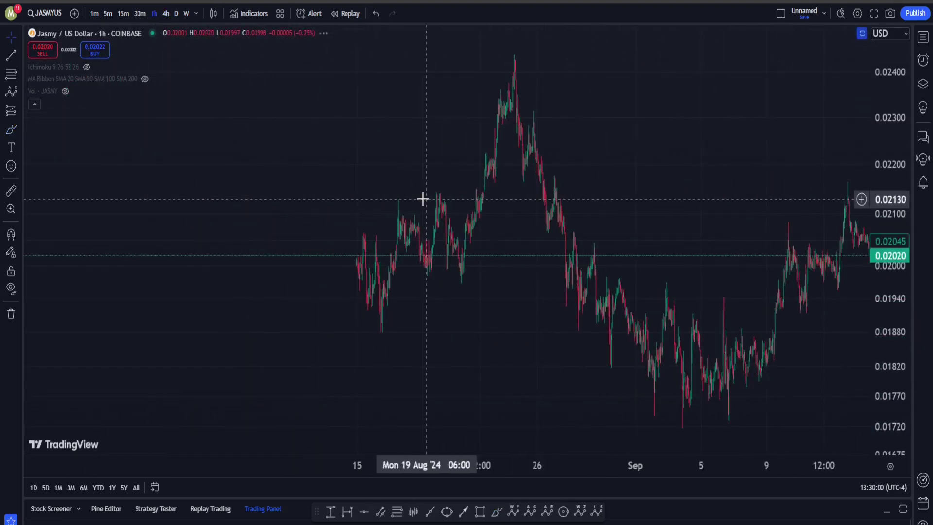
drag(306, 195, 576, 184)
scroll(485, 208, up, 6)
drag(299, 197, 573, 408)
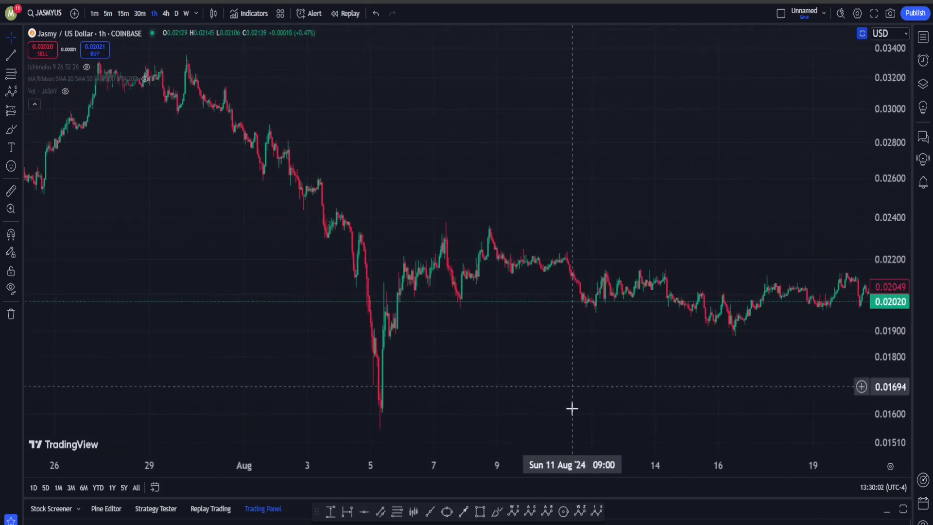
Draw a five-wave impulse from the 5 August low at about 0.01546 up to wave (5) at about 0.02427.
click(371, 431)
click(392, 340)
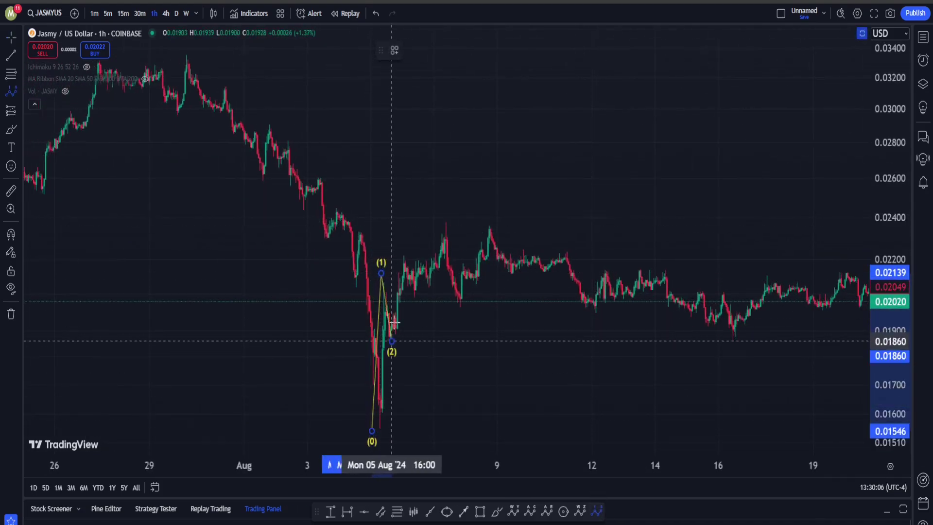
click(406, 255)
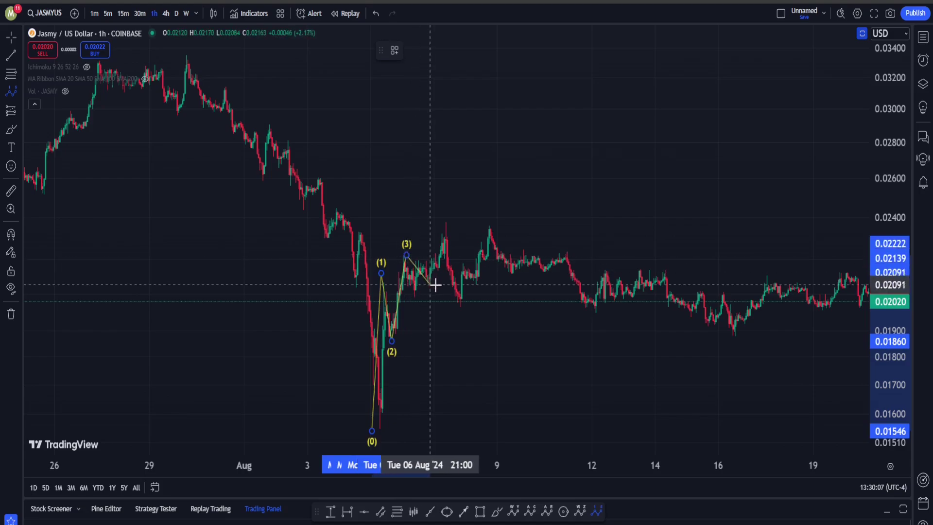
click(450, 212)
Examine the price action that follows the five-wave impulse, up to the latest candles in mid-October 2024.
drag(559, 218, 343, 216)
scroll(526, 298, down, 3)
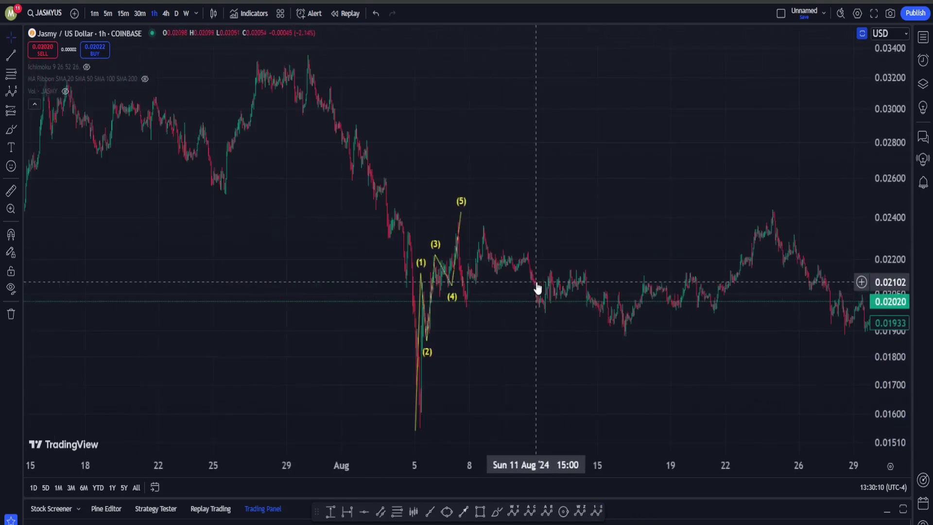
drag(606, 209, 497, 245)
scroll(541, 251, down, 5)
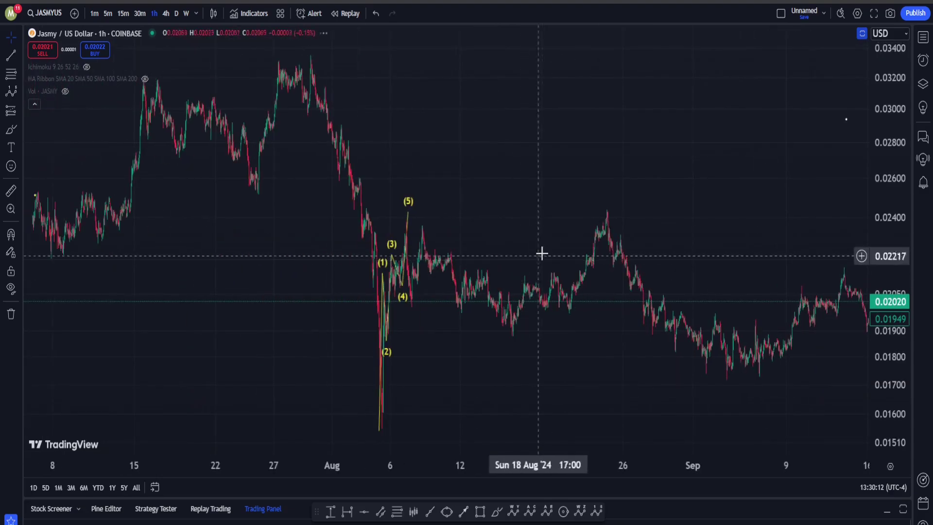
drag(716, 185, 406, 242)
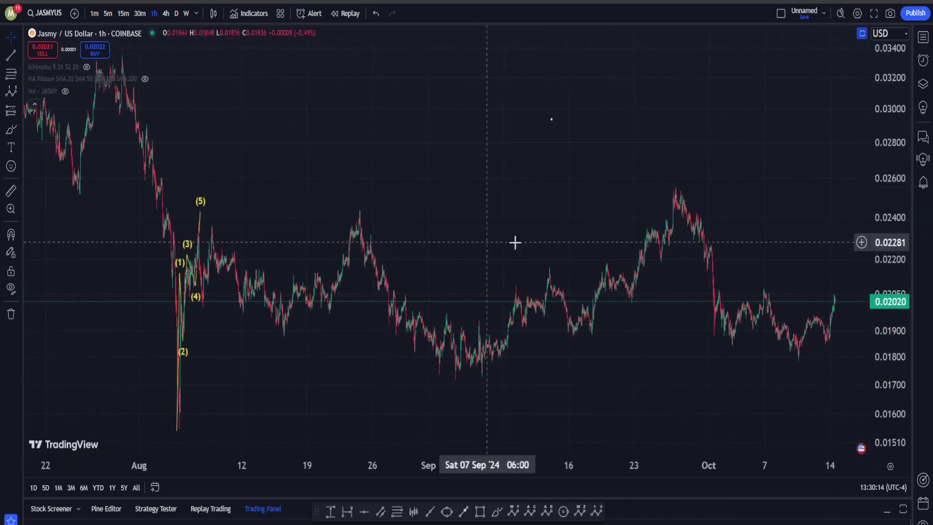
scroll(554, 250, down, 5)
drag(631, 250, 325, 274)
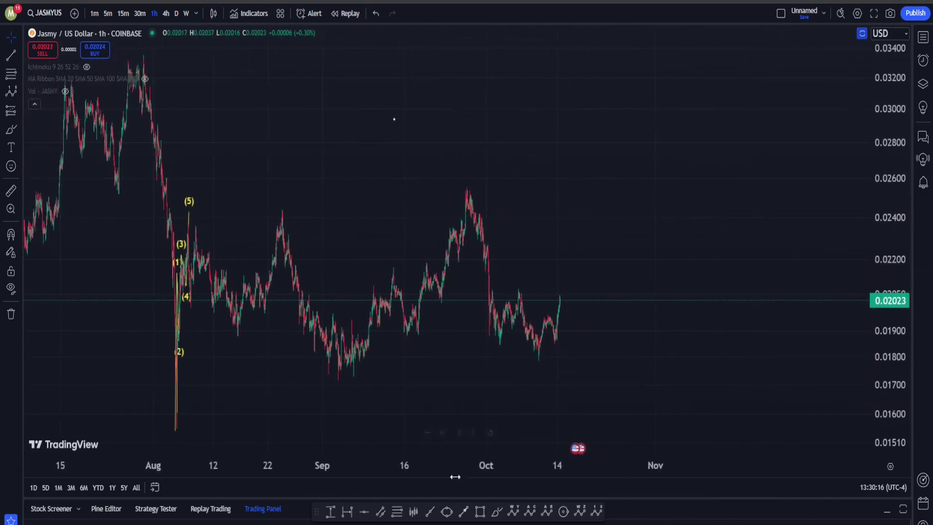
mouse_move(558, 336)
mouse_down()
mouse_move(277, 389)
mouse_move(496, 223)
mouse_move(526, 431)
mouse_up()
key(Delete)
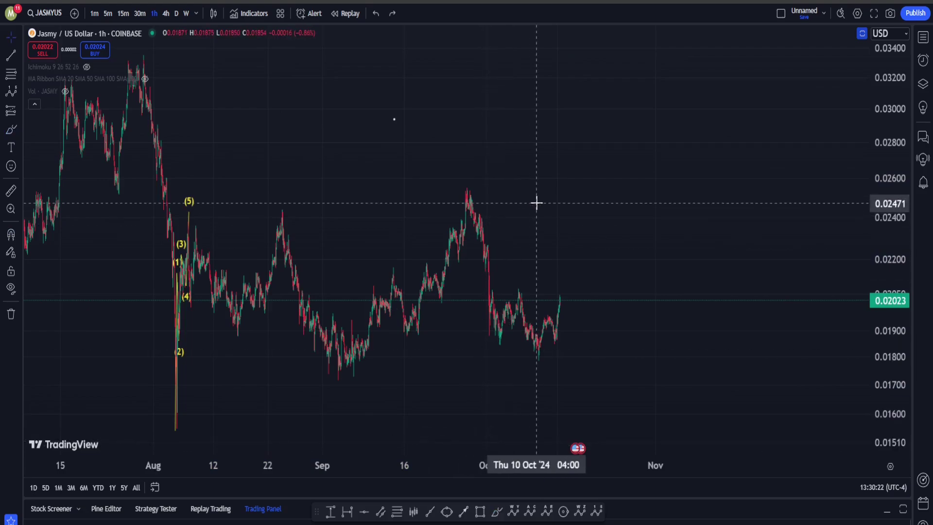
key(Escape)
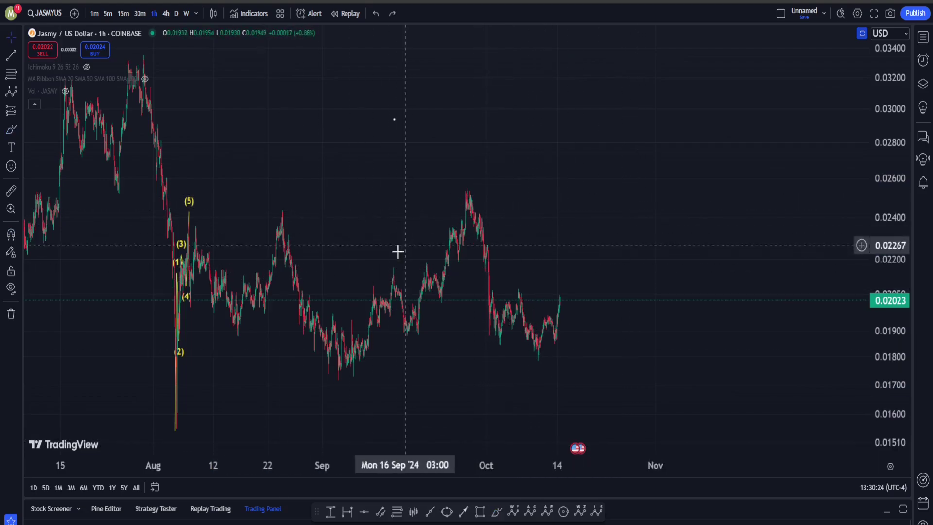
Draw a red A-B-C correction in empty space past the latest candles, from about 0.02086 to A 0.02065, B 0.02094 and C 0.02067.
right_click(537, 191)
click(763, 136)
drag(763, 136, 211, 211)
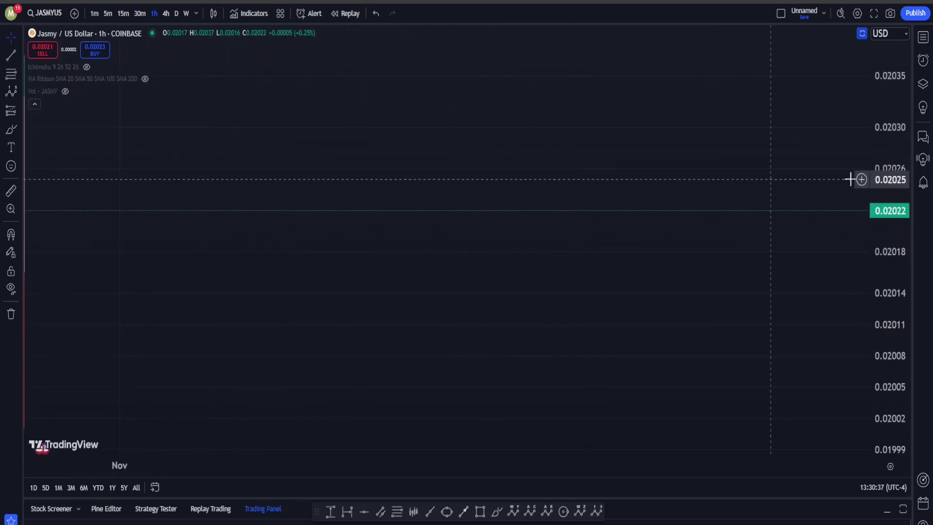
drag(891, 173, 889, 209)
drag(700, 170, 631, 396)
drag(622, 210, 568, 410)
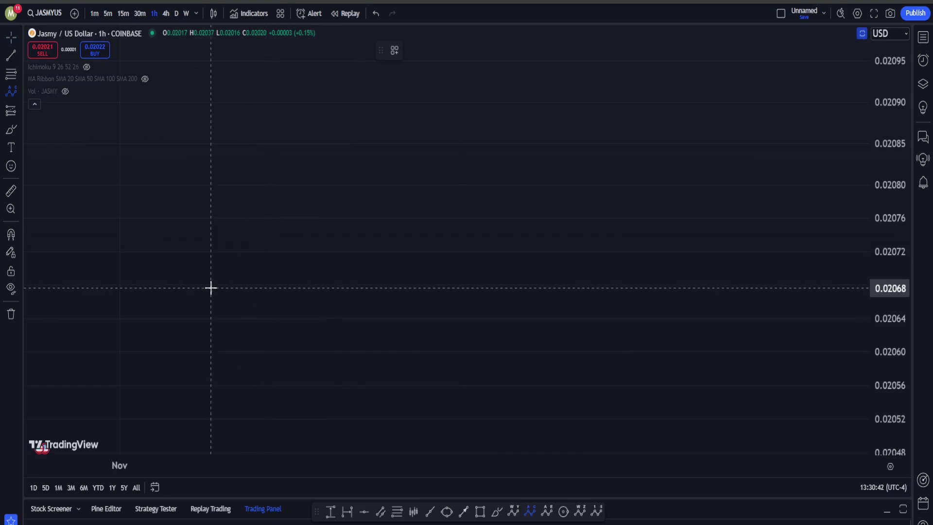
click(129, 135)
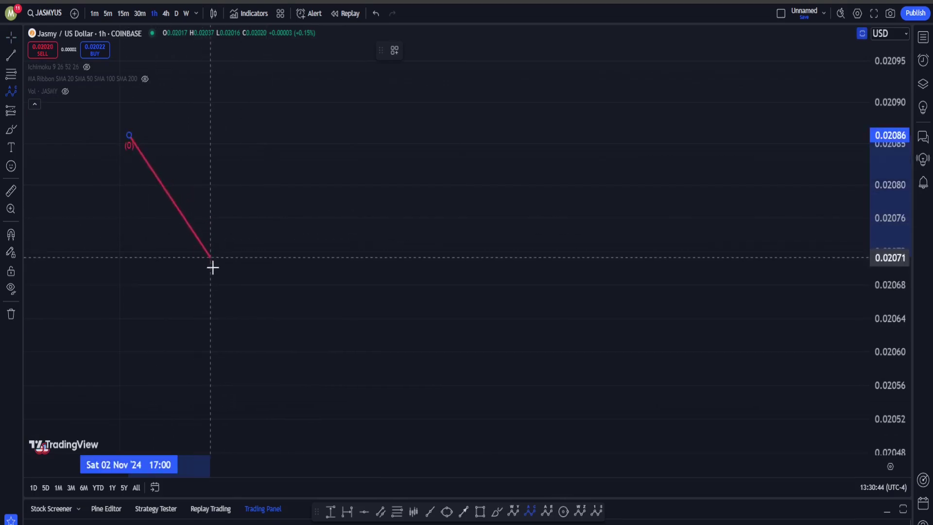
click(227, 313)
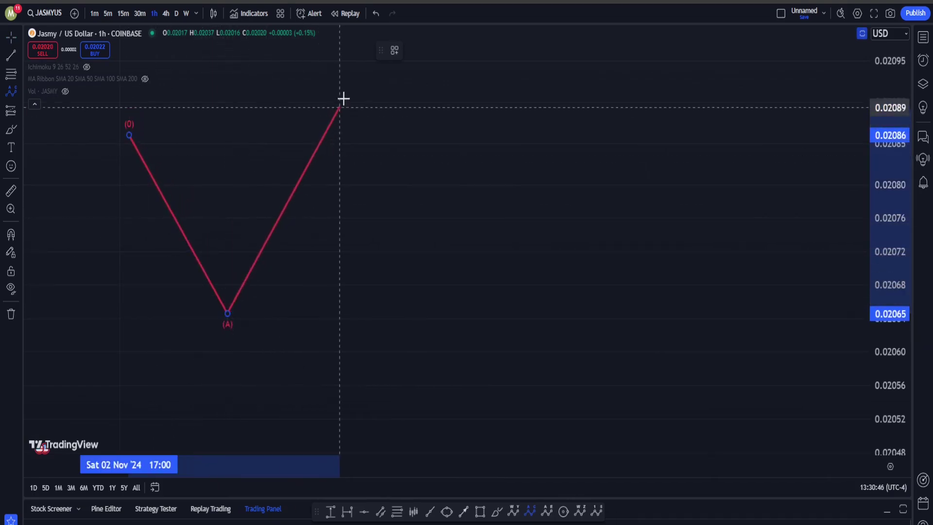
click(354, 68)
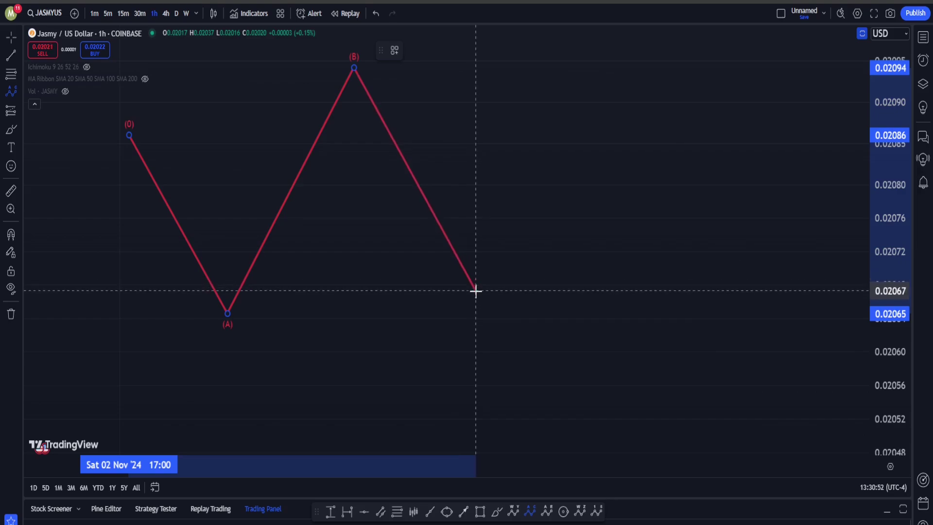
Circle the wave C leg and the wave A low with the brush, and undo both circles.
click(497, 511)
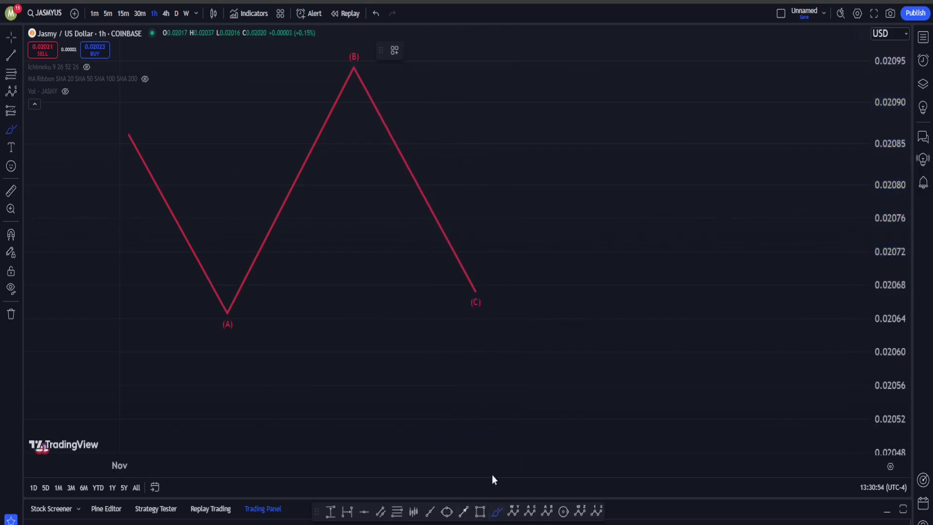
mouse_move(545, 280)
mouse_down()
mouse_move(525, 344)
mouse_move(617, 325)
mouse_move(553, 366)
mouse_up()
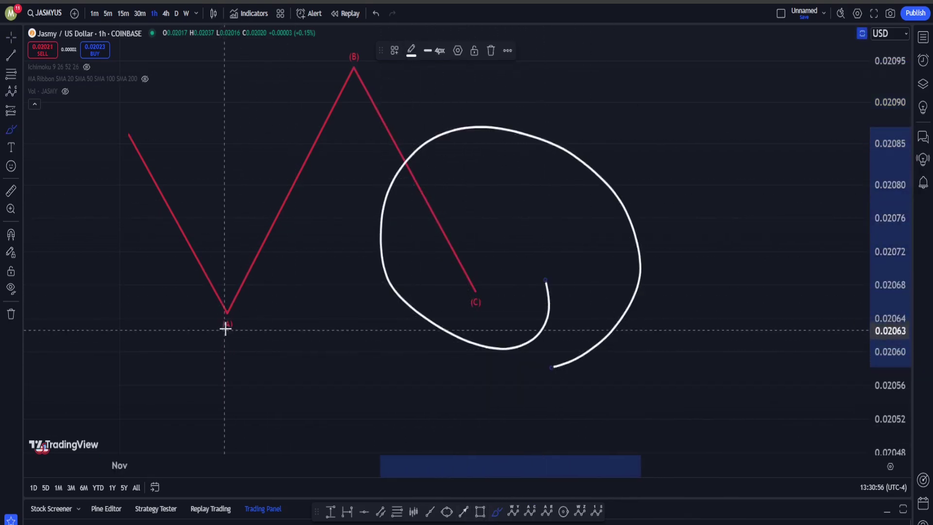
mouse_move(259, 262)
mouse_down()
mouse_move(253, 364)
mouse_move(227, 250)
mouse_up()
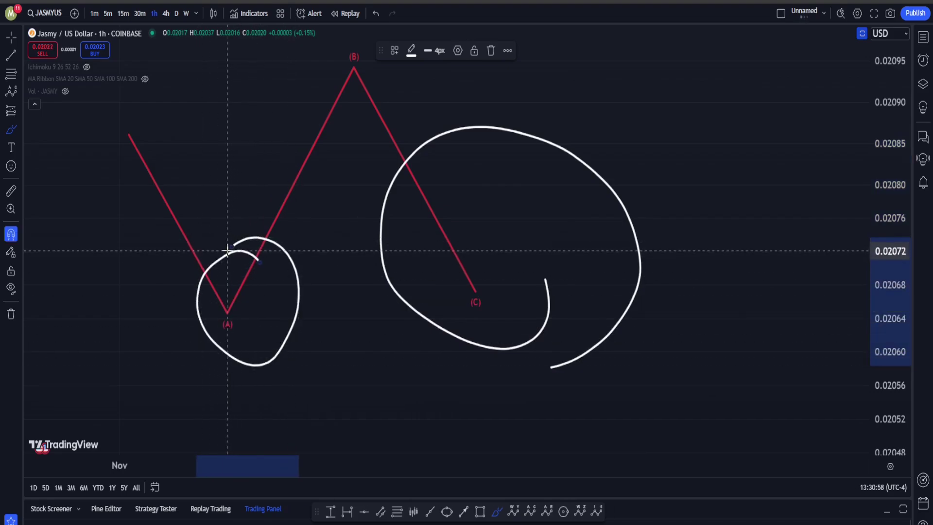
key(ctrl+z)
key(ctrl+z)
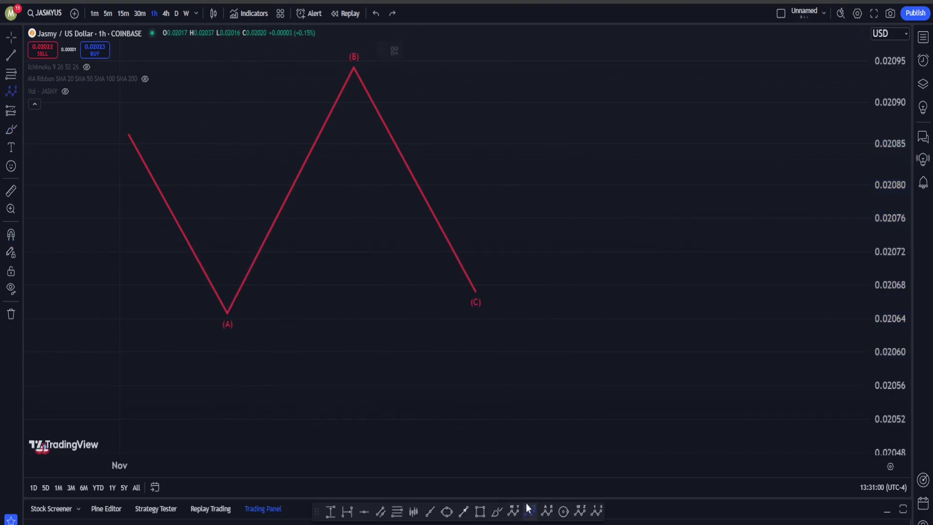
Draw a smaller A-B-C correction along the red wave A leg and color it white.
click(528, 510)
click(117, 132)
click(153, 250)
click(185, 183)
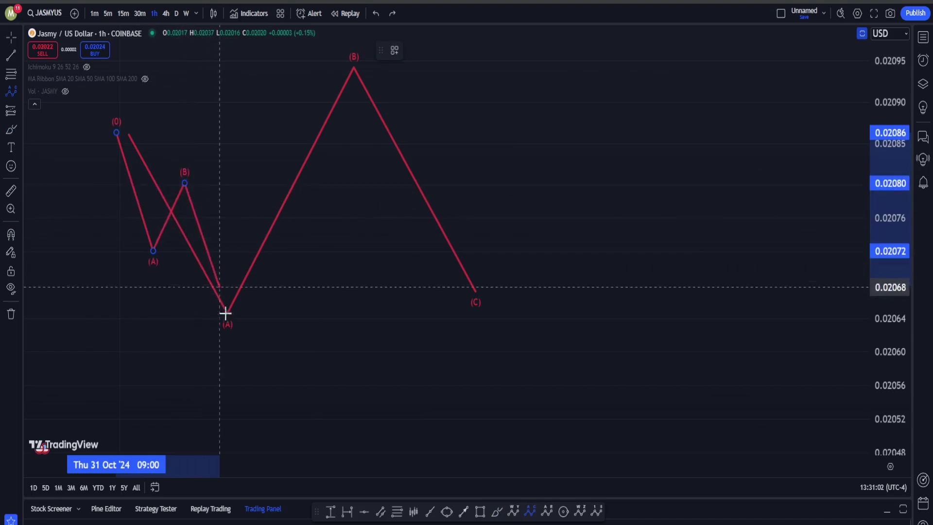
click(227, 322)
click(411, 50)
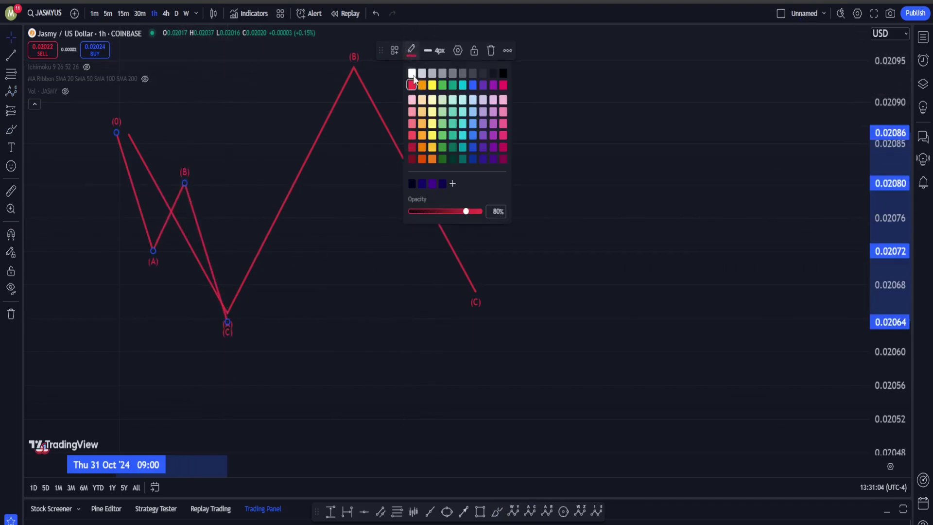
click(412, 73)
Draw a white A-B-C structure along the red wave B leg, from the wave A low up to the B peak.
click(529, 510)
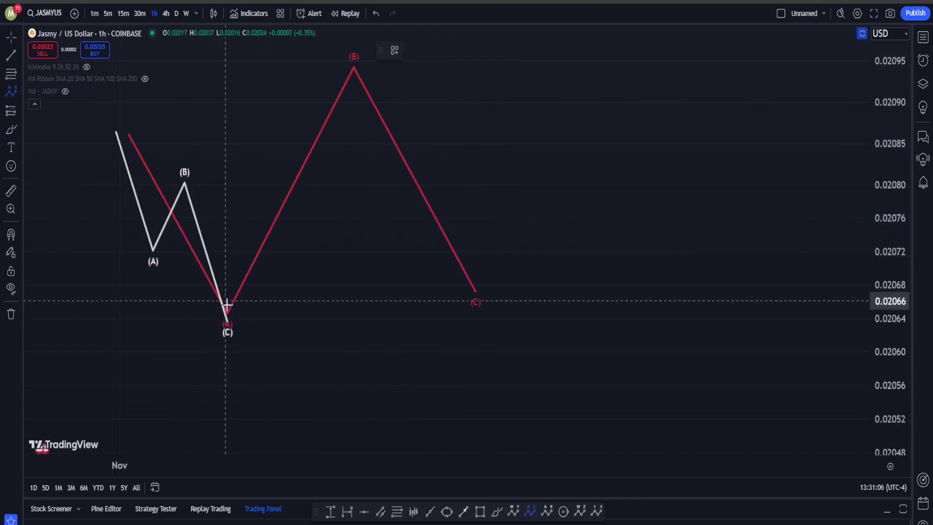
click(228, 321)
click(257, 150)
click(312, 243)
click(350, 61)
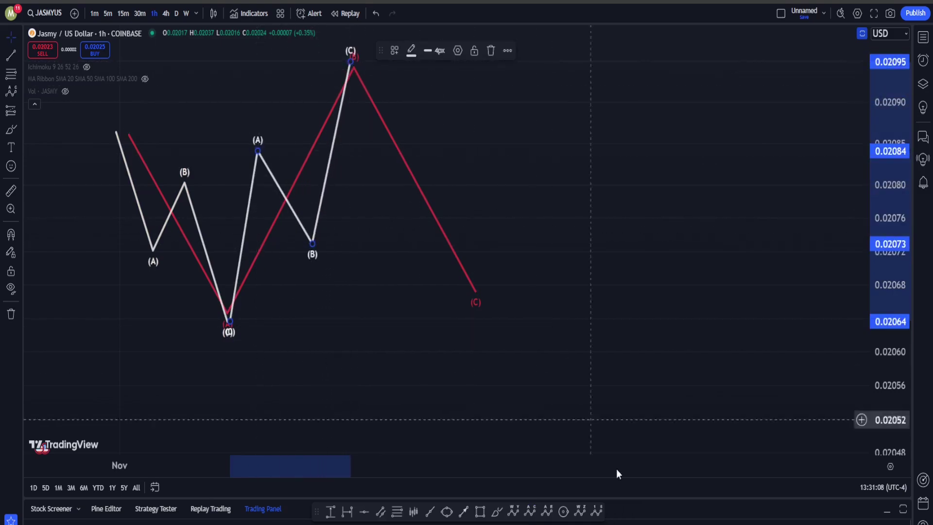
Draw a yellow five-wave impulse down the red wave C leg, from about 0.02096 to about 0.02066.
click(598, 511)
click(355, 51)
click(380, 143)
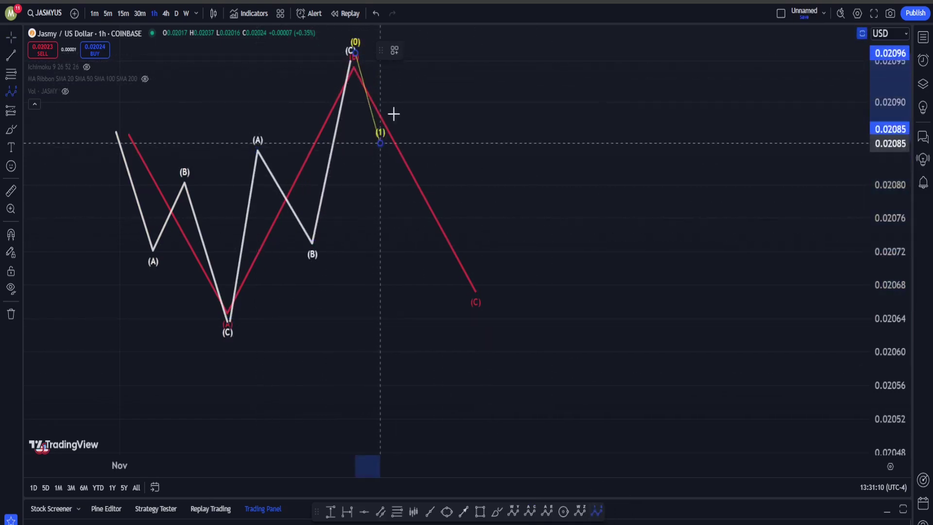
click(403, 94)
click(433, 263)
click(456, 193)
click(478, 302)
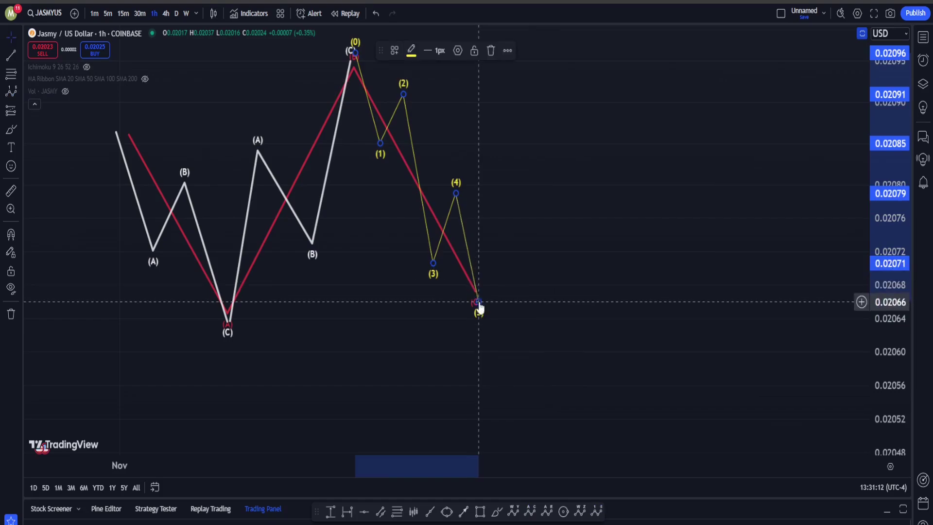
Remove all the illustrative correction drawings from the empty area and return to the price candles.
key(Delete)
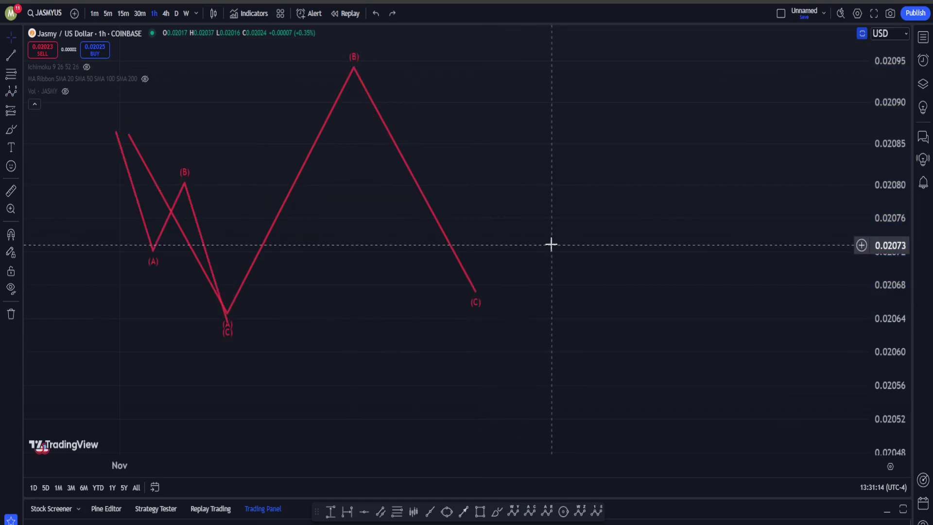
key(ctrl+z)
key(ctrl+z)
key(ctrl+z)
right_click(373, 170)
drag(29, 287, 842, 141)
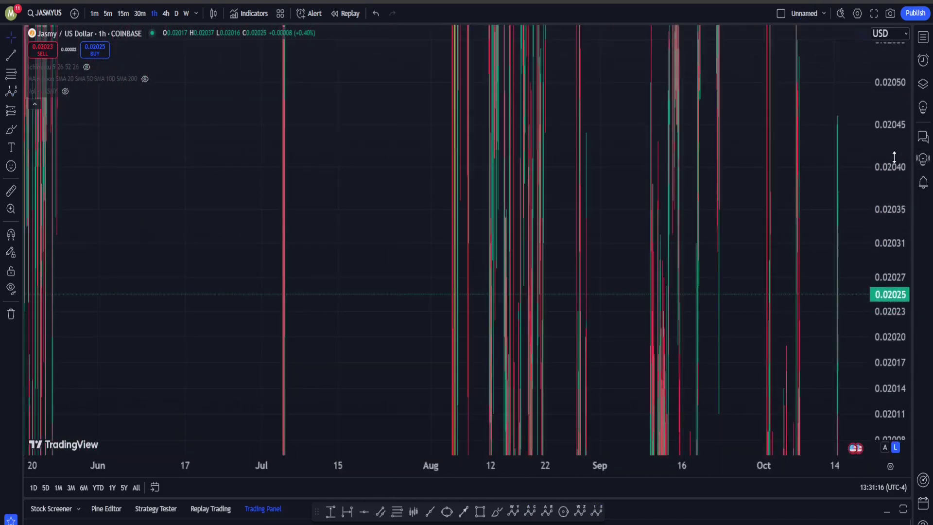
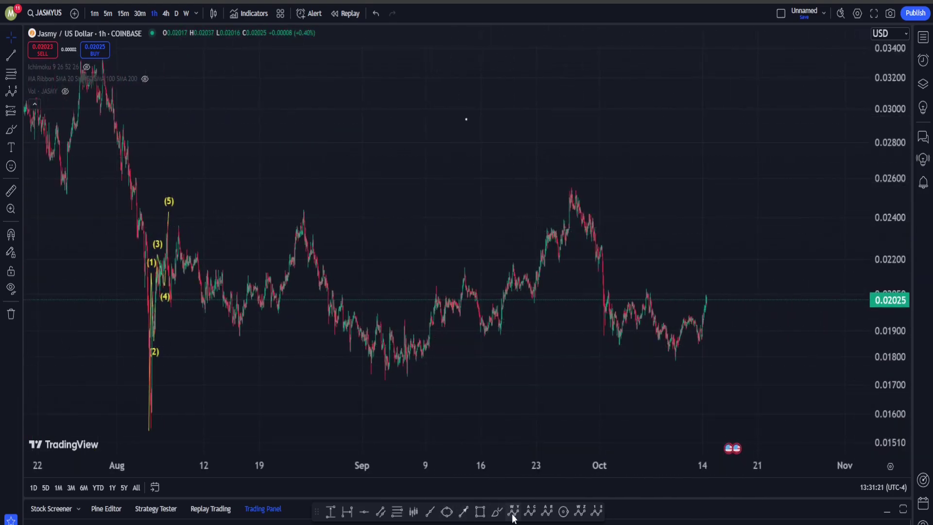
Draw a red A-B-C correction from the 9 August high at about 0.02382 through 0.01786 and 0.02534 to 0.01668.
click(530, 511)
click(184, 222)
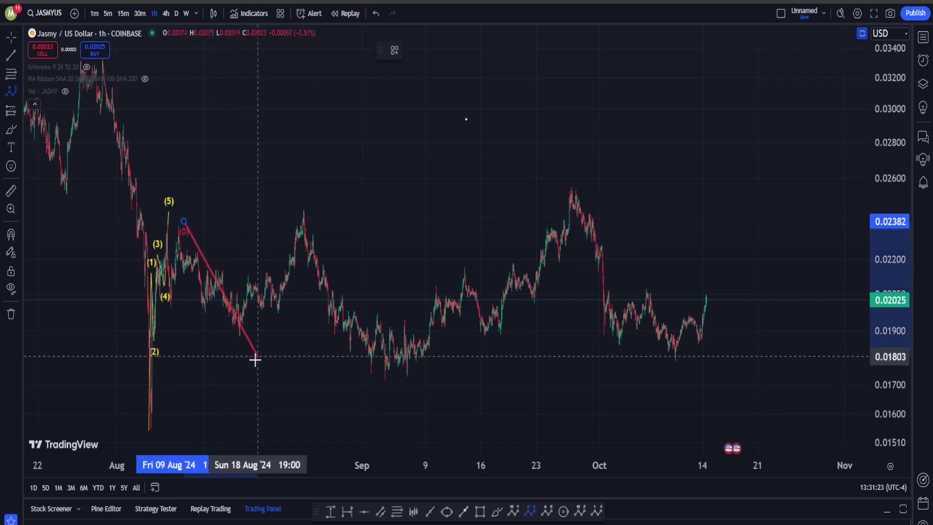
click(306, 190)
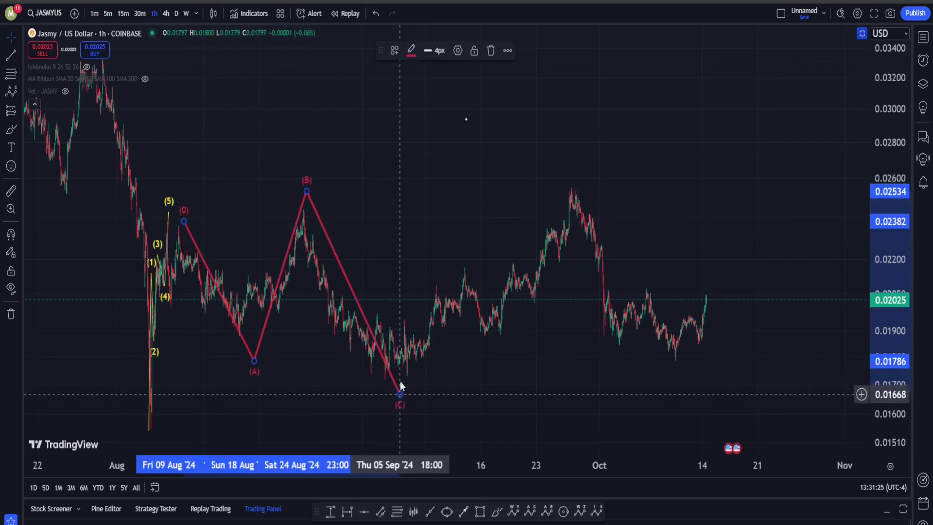
click(399, 393)
Draw a second red A-B-C from the early September low at about 0.01703 through 0.02296 and 0.01827 to above the late September peak.
drag(432, 193, 388, 203)
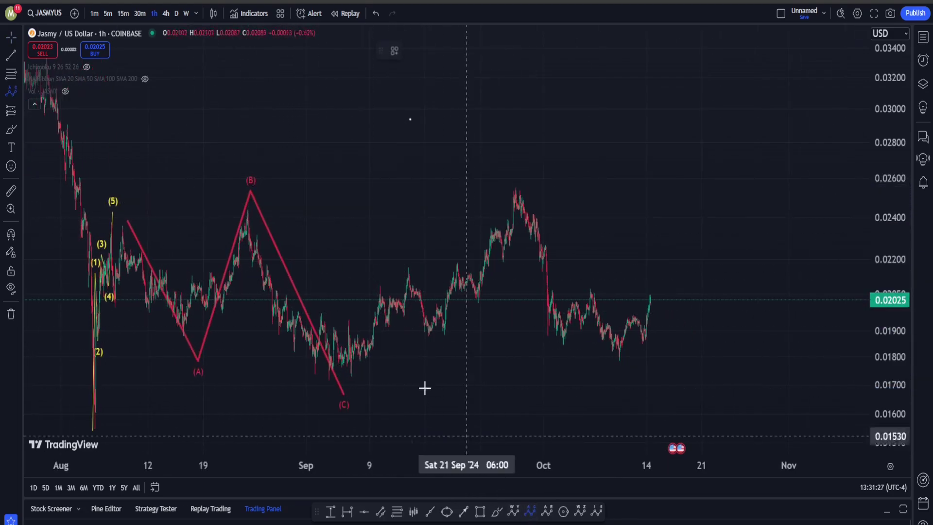
click(329, 384)
click(403, 239)
click(430, 350)
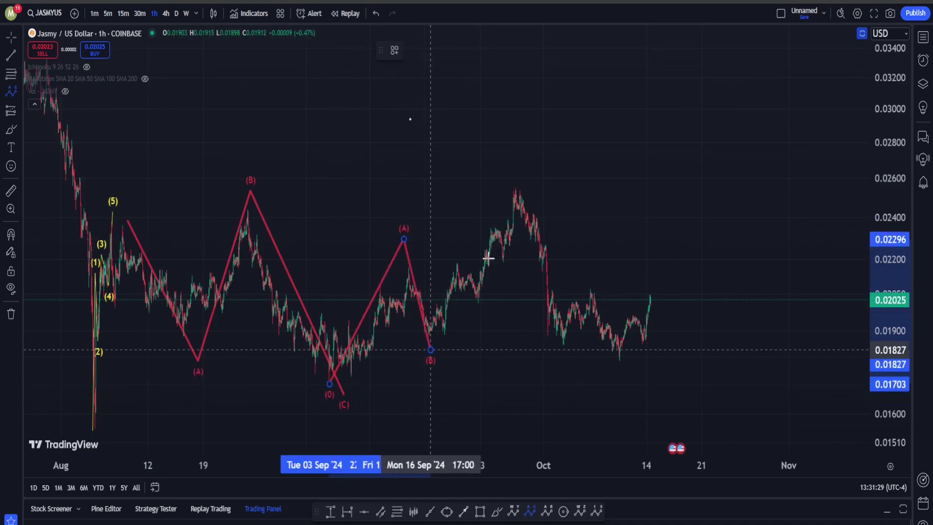
click(516, 171)
Draw a yellow five-wave impulse down from the late September peak, from about 0.02573 to about 0.01757 at the October low.
mouse_move(772, 272)
mouse_down()
mouse_move(754, 274)
mouse_move(627, 210)
mouse_up()
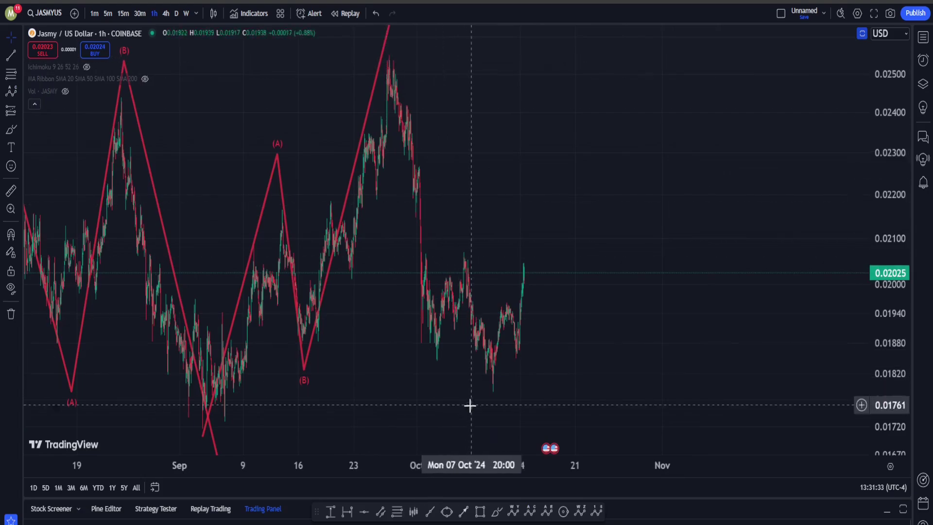
click(597, 510)
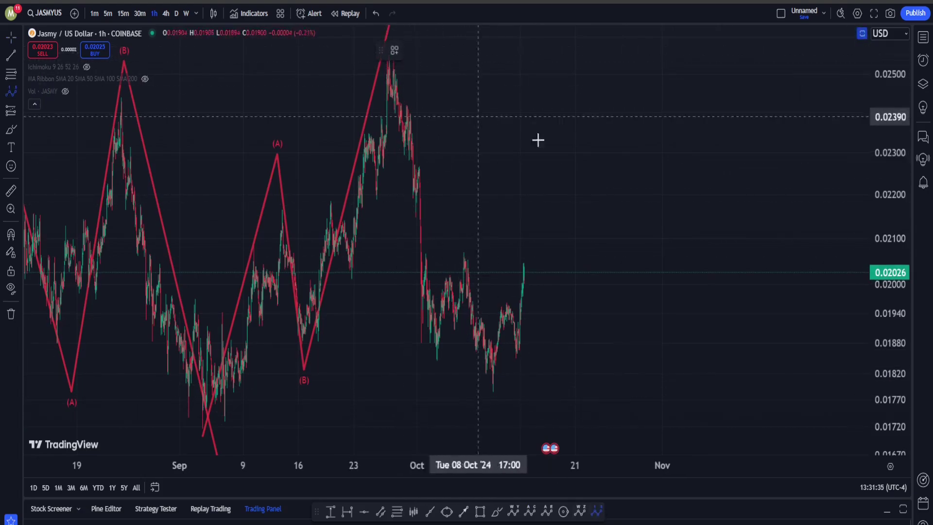
drag(875, 181, 874, 266)
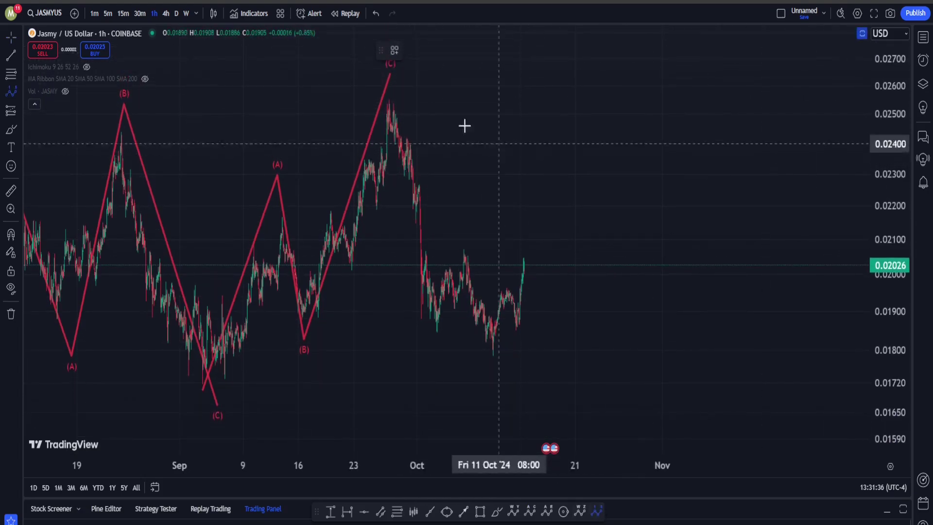
click(388, 93)
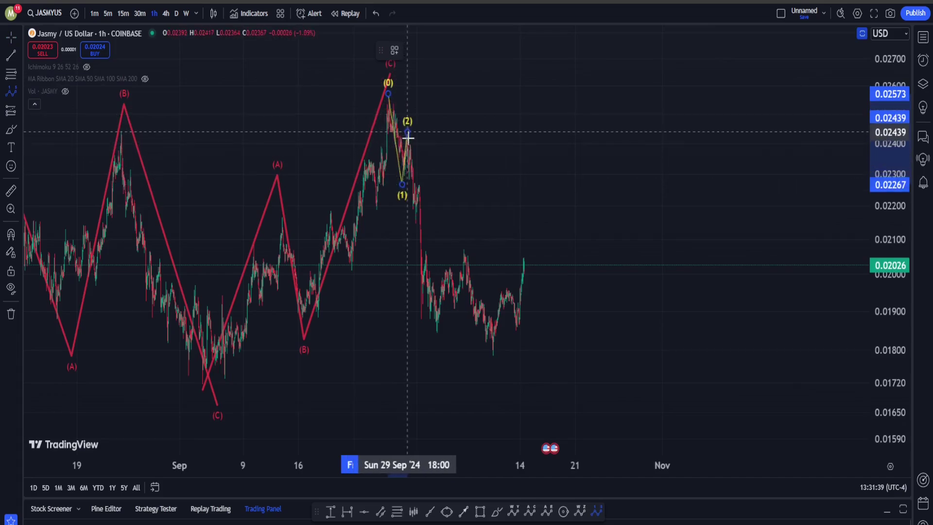
click(435, 342)
click(460, 240)
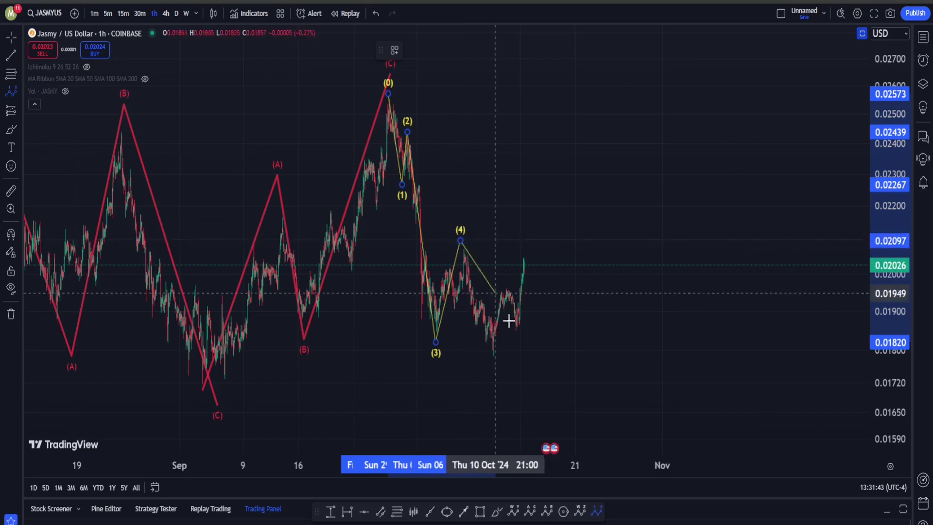
scroll(534, 204, down, 3)
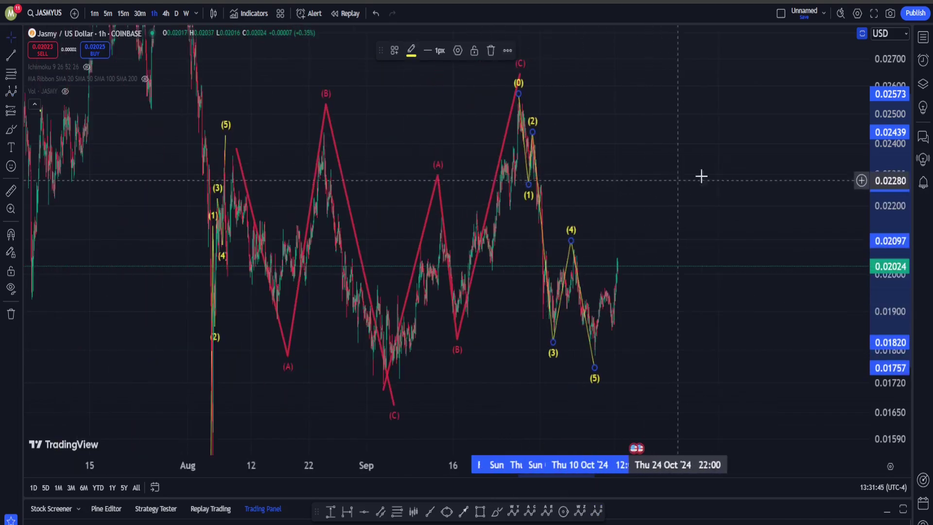
Draw a larger A-B-C over the whole correction, from about 0.02549 through 0.01691 and 0.02847 to 0.01652, and color it white.
drag(880, 157, 879, 290)
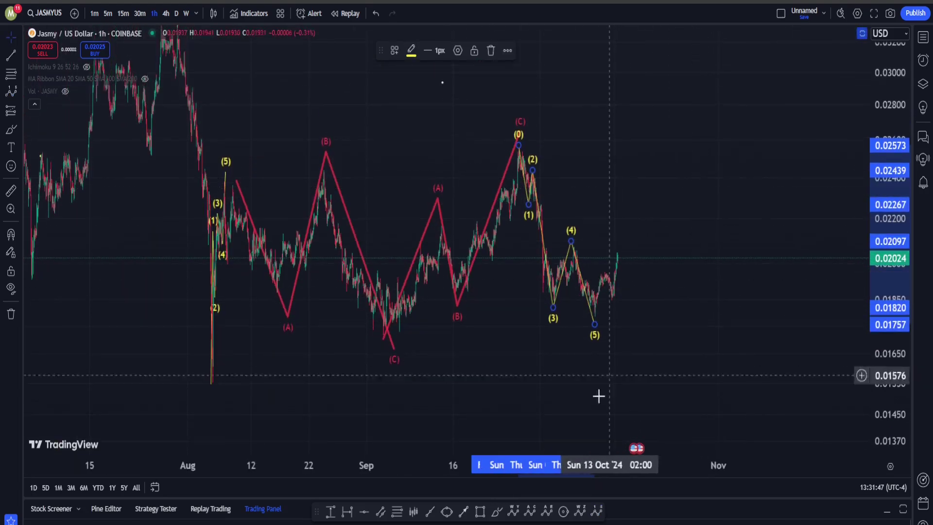
click(529, 511)
click(232, 149)
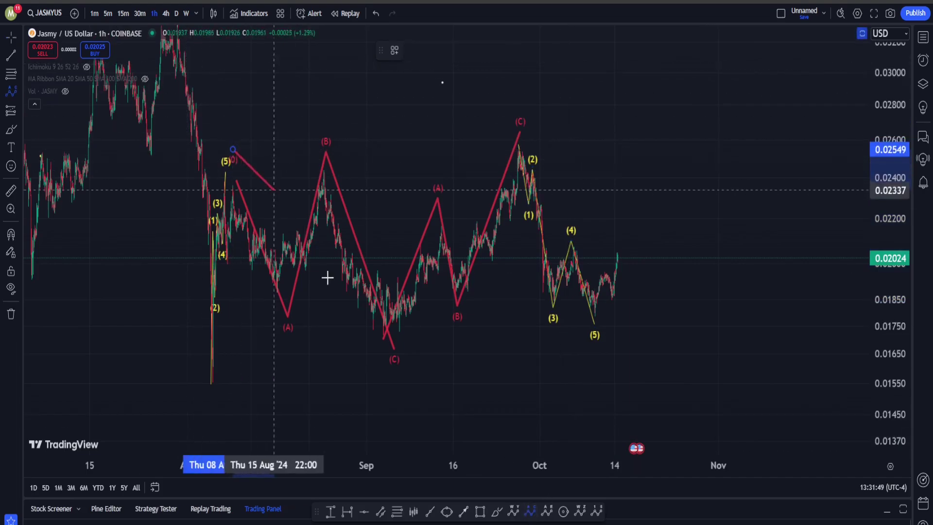
click(361, 341)
click(507, 97)
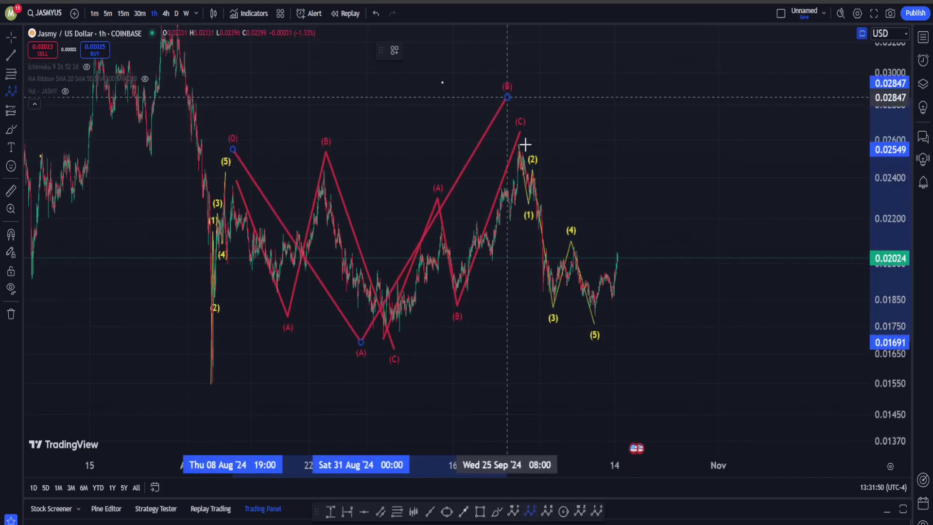
click(605, 353)
click(411, 50)
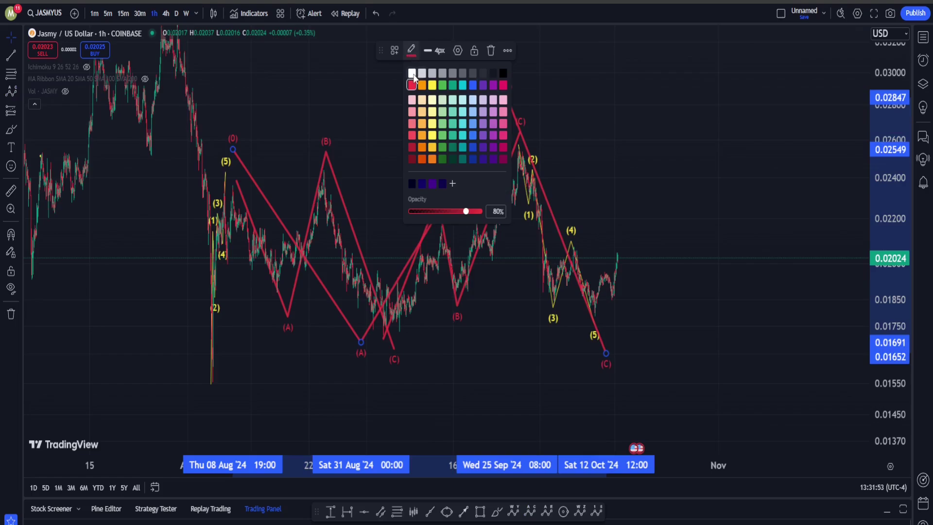
click(411, 73)
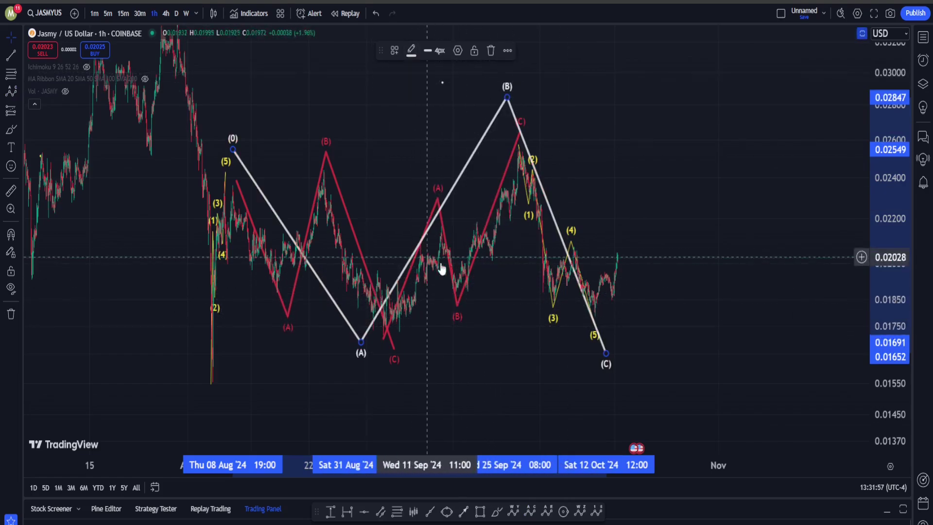
Circle the October lows and the early September low with the Brush, and undo both strokes.
click(497, 511)
mouse_move(626, 292)
mouse_down()
mouse_move(618, 262)
mouse_move(592, 367)
mouse_up()
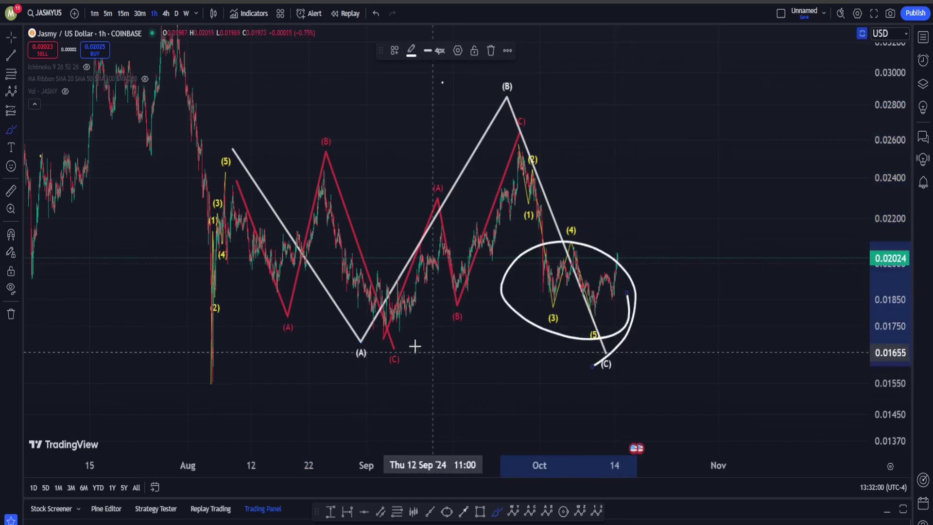
mouse_move(411, 315)
mouse_down()
mouse_move(381, 350)
mouse_move(406, 309)
mouse_up()
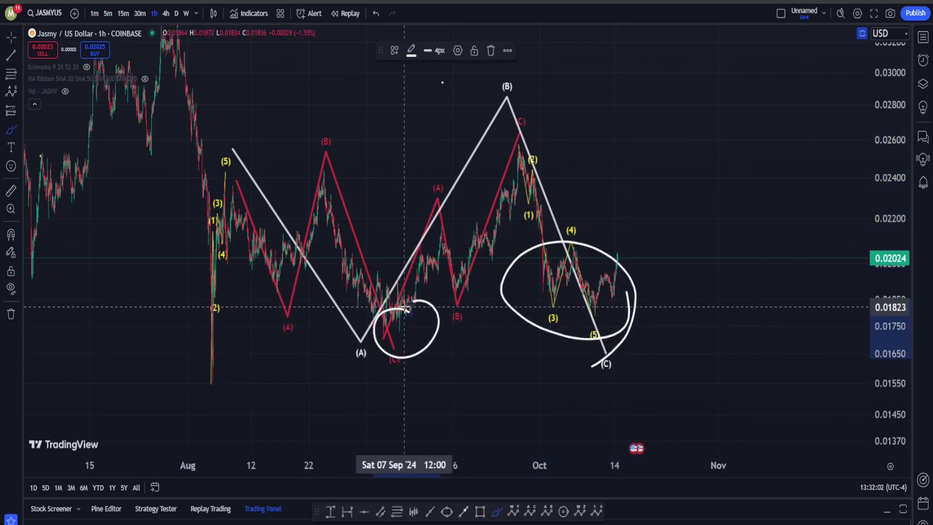
key(ctrl+z)
key(ctrl+z)
Draw a large yellow impulse from the August low at about 0.01515 through 0.02812, 0.01647, 0.05172 and 0.03890 to wave 5.
scroll(702, 240, up, 3)
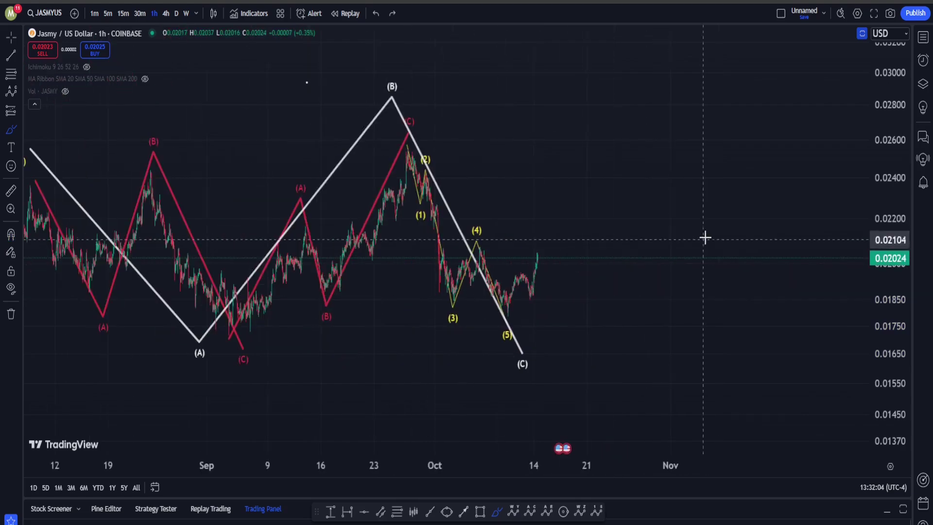
scroll(680, 184, down, 5)
drag(873, 142, 878, 287)
drag(731, 209, 619, 239)
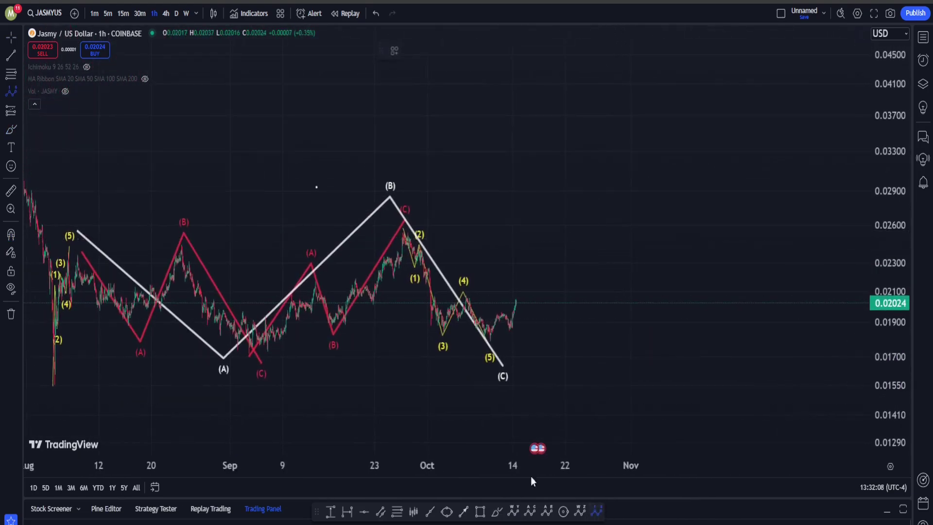
click(71, 201)
click(500, 366)
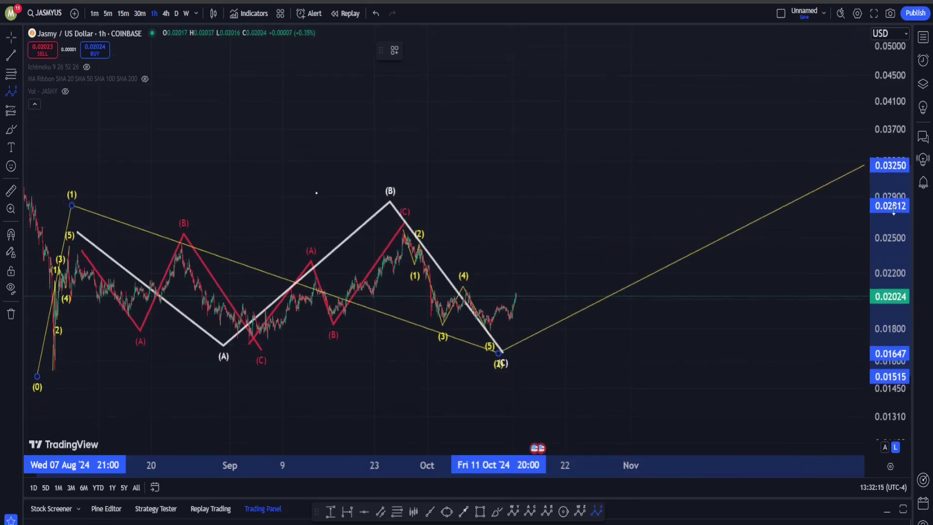
click(576, 67)
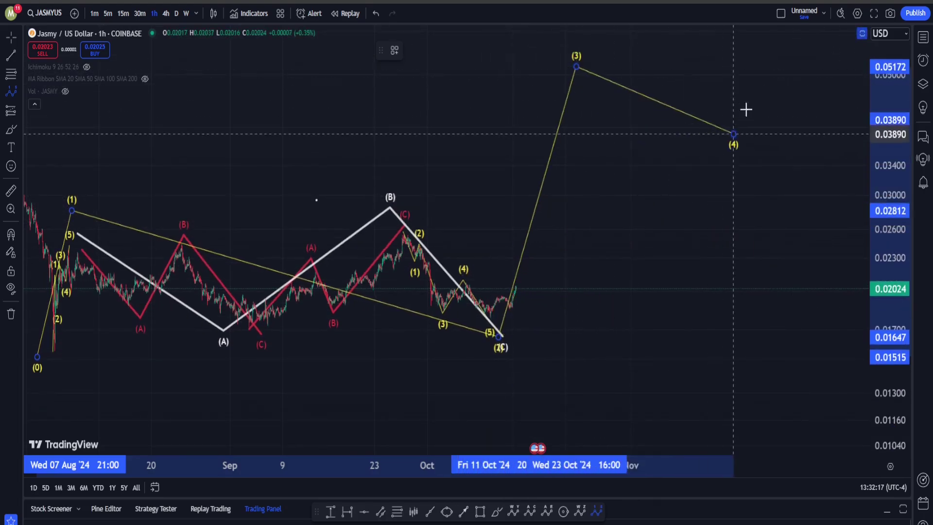
click(732, 134)
click(759, 44)
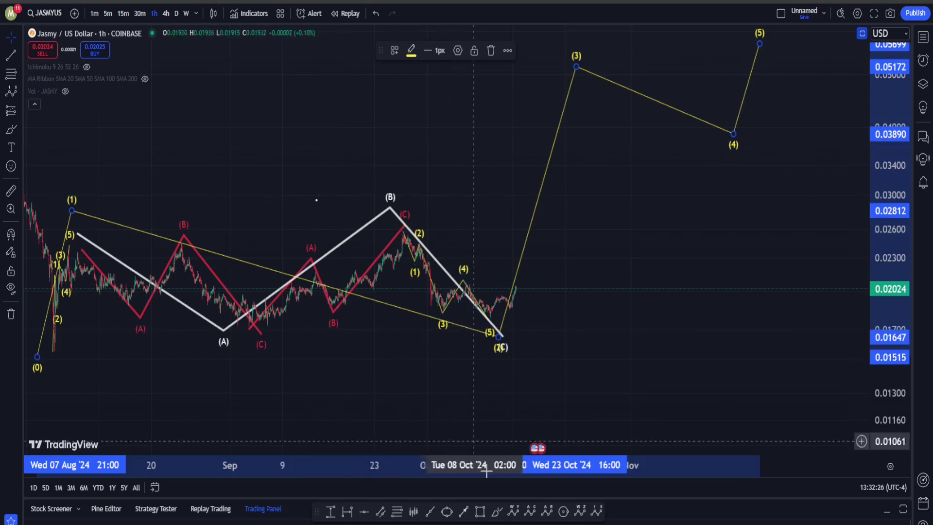
Circle the end of wave 2 around the current price with the Brush, and undo the circle and the large yellow impulse.
click(497, 511)
mouse_move(532, 262)
mouse_down()
mouse_move(504, 279)
mouse_move(559, 319)
mouse_move(495, 278)
mouse_up()
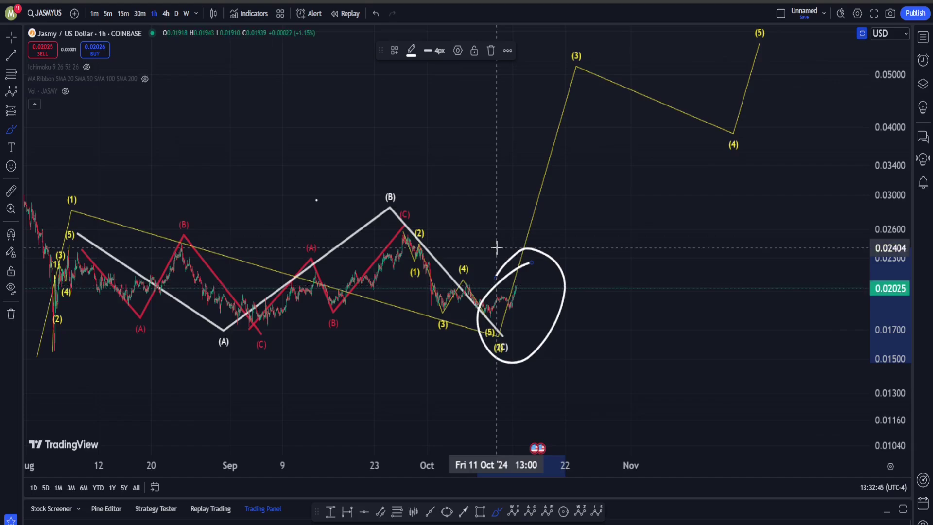
key(ctrl+z)
key(ctrl+z)
key(ctrl+z)
key(ctrl+z)
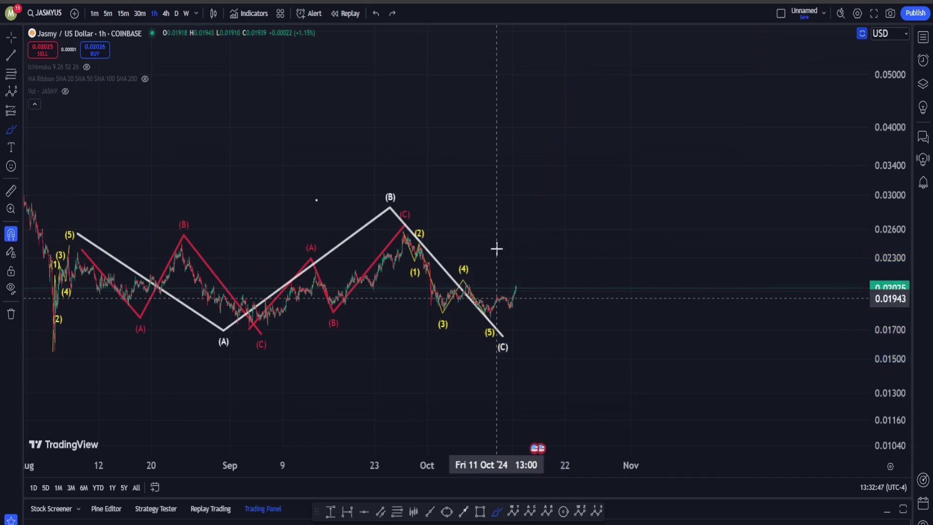
key(ctrl+z)
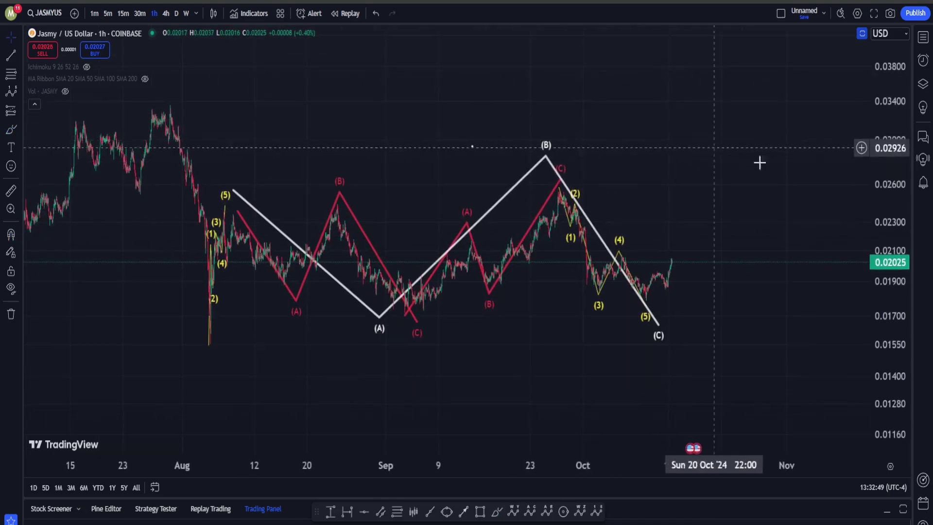
Delete the large white A-B-C, the yellow downward impulse and the second red A-B-C from the chart.
drag(893, 155, 842, 218)
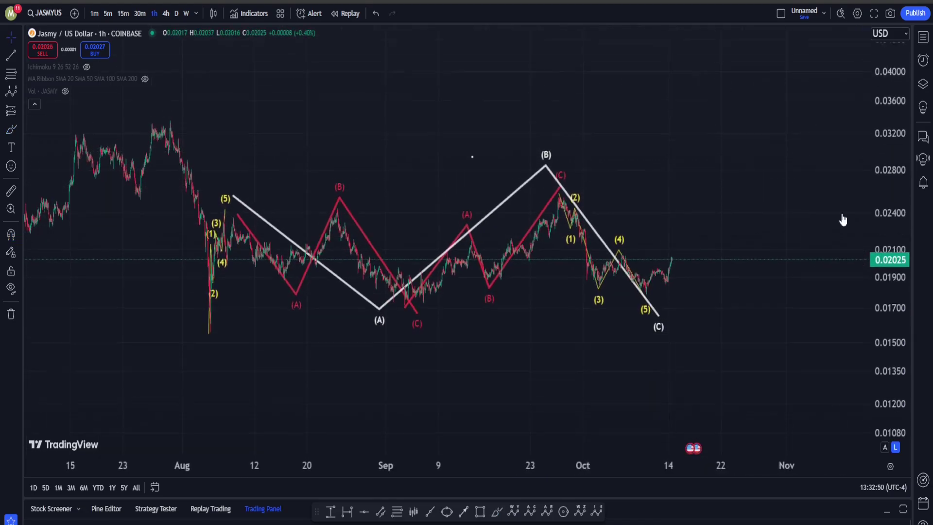
click(544, 164)
key(Delete)
click(571, 201)
key(Delete)
click(558, 183)
key(Delete)
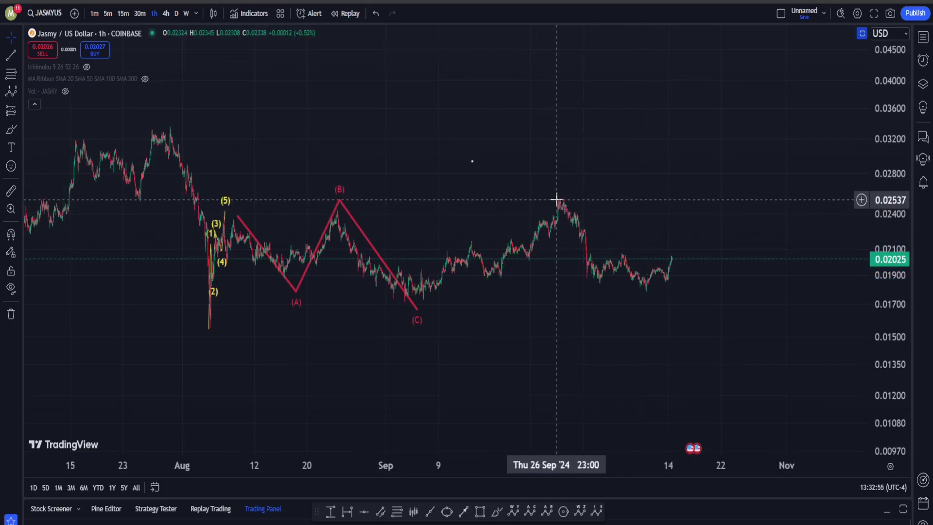
Draw an upward white A-B-C structure in an empty chart area, from about 0.09573 through 0.20160 and 0.11058 to a higher C.
drag(500, 196, 470, 254)
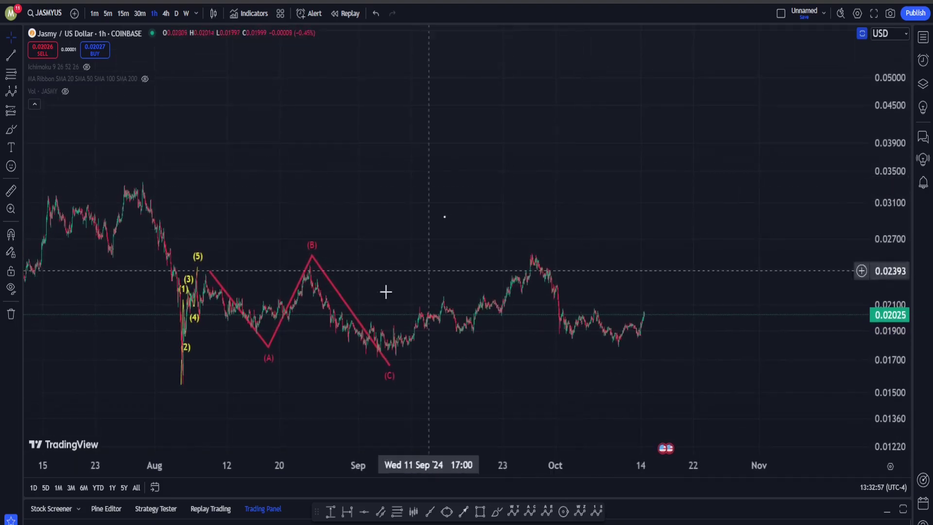
drag(639, 102, 385, 336)
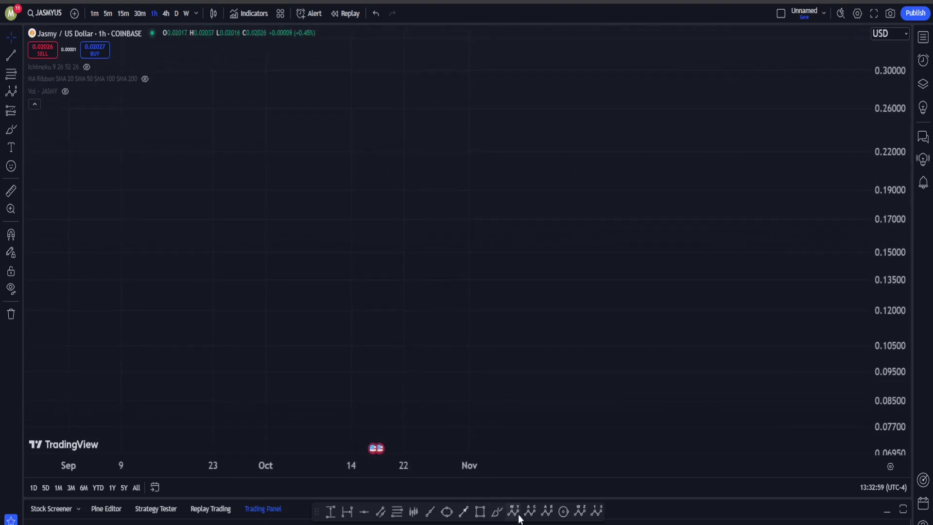
click(241, 369)
click(326, 175)
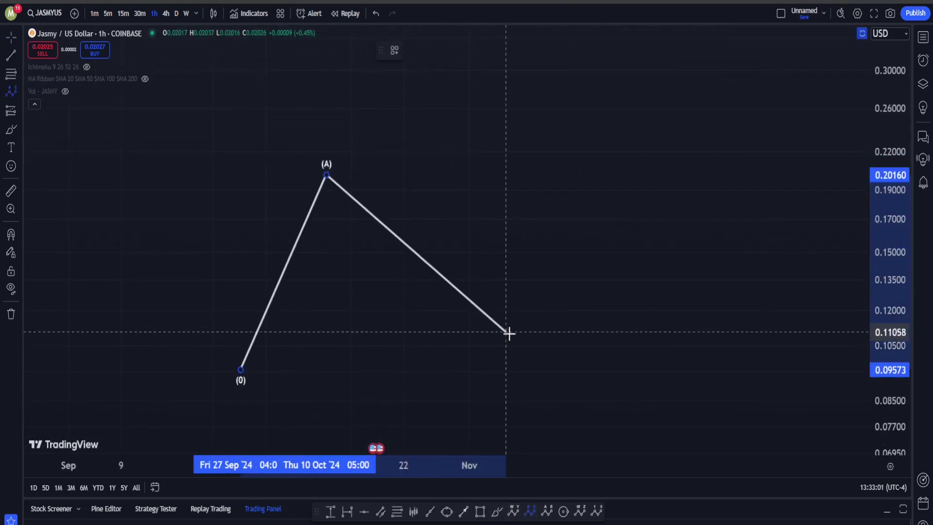
click(509, 333)
click(591, 91)
Draw a yellow five-wave impulse up along the white wave A leg, from about 0.09064 to about 0.21457.
click(596, 511)
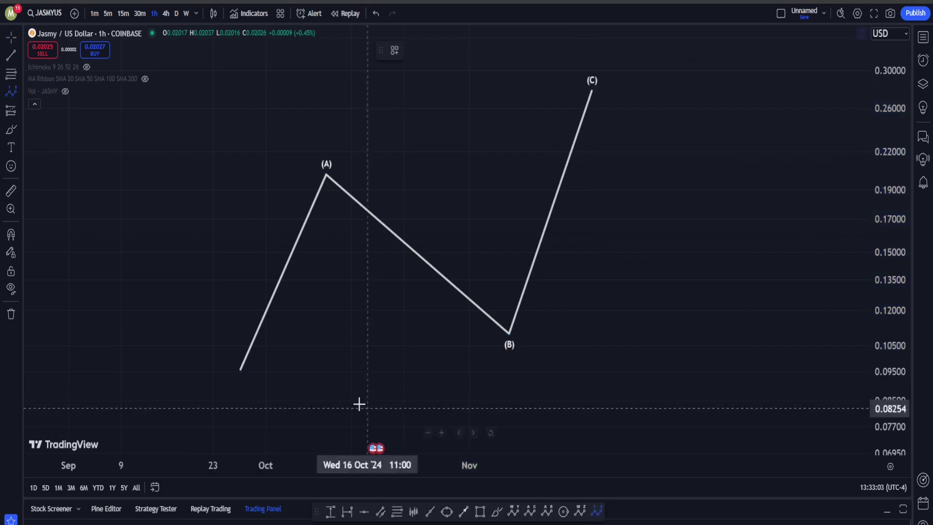
click(231, 384)
click(245, 301)
click(267, 349)
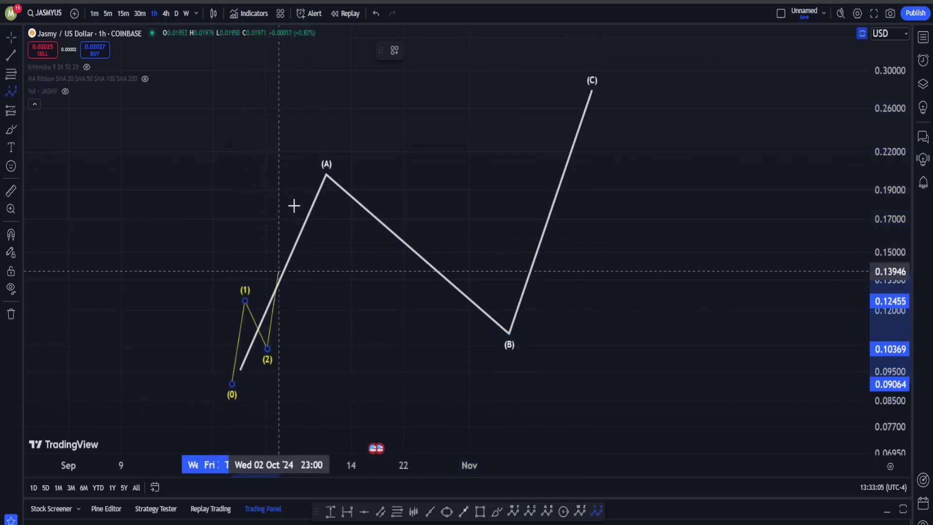
click(289, 188)
click(325, 256)
click(326, 156)
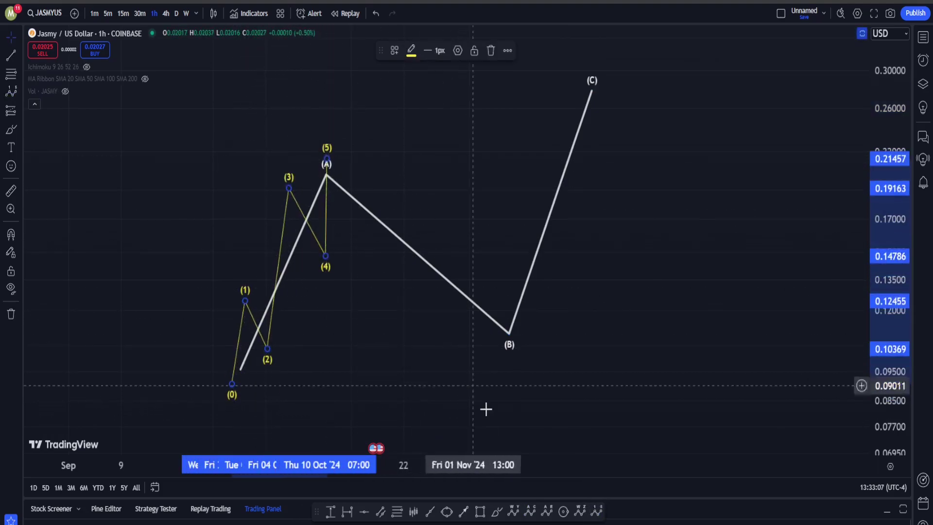
Draw a smaller white A-B-C correction down along the white wave B leg.
click(326, 150)
click(419, 304)
click(440, 188)
Draw a yellow five-wave impulse up along the white wave C leg, from about 0.10269 to about 0.30300.
click(597, 508)
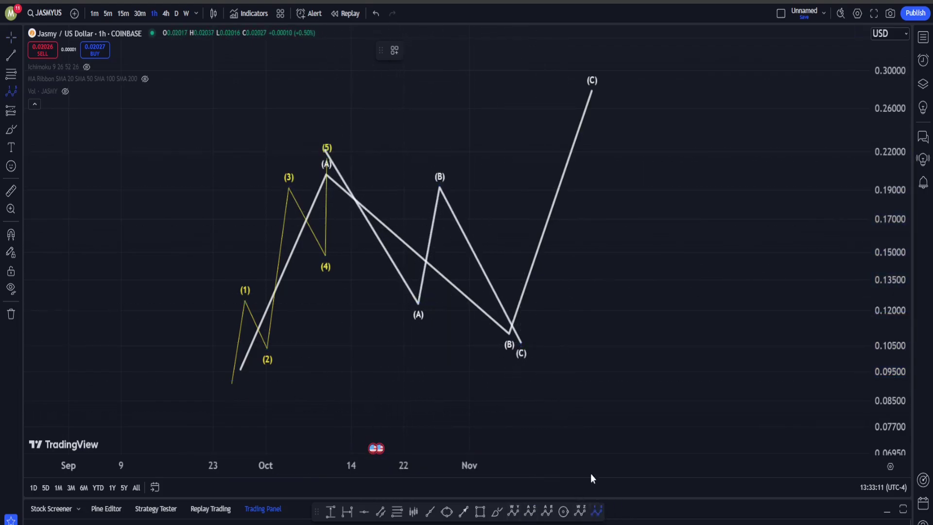
click(520, 342)
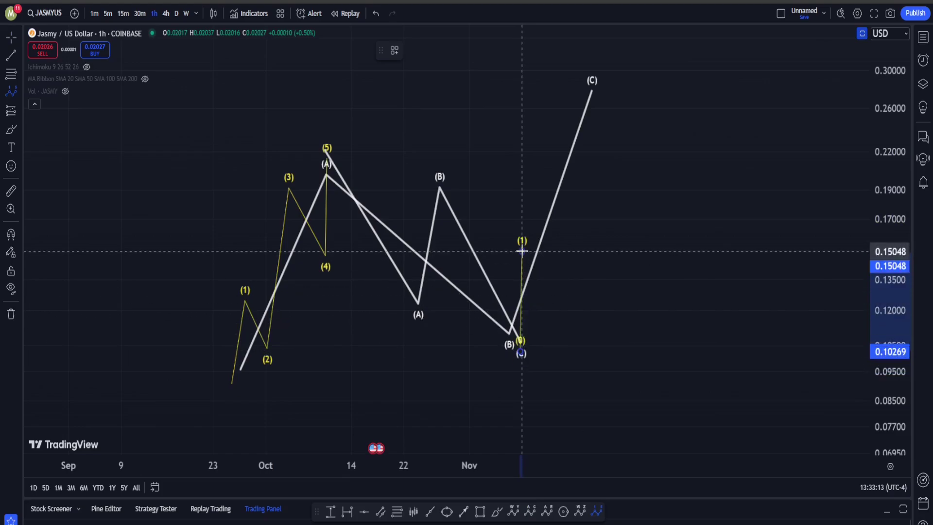
click(547, 295)
click(549, 130)
click(579, 175)
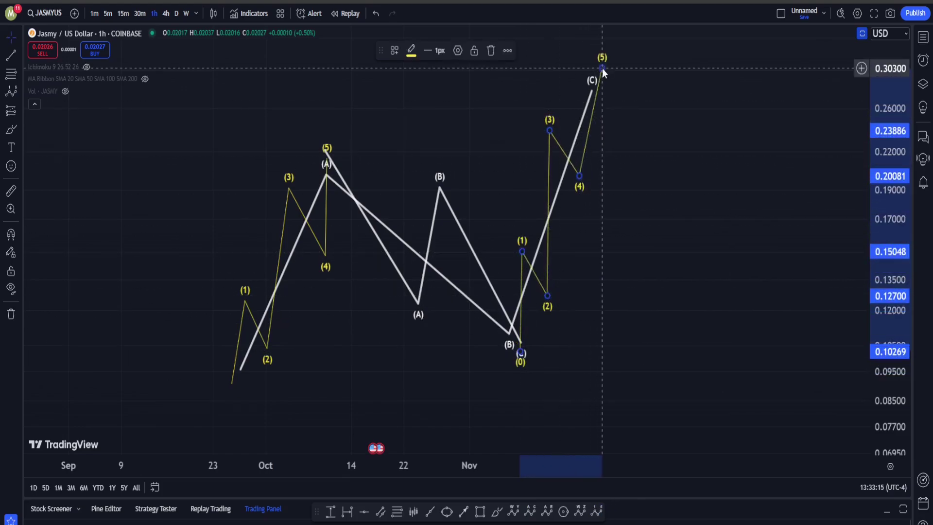
Undo the last wave drawings and refit the chart to the JASMY candles from July to mid-October.
key(ctrl+z)
key(ctrl+z)
double_click(889, 171)
right_click(610, 163)
drag(369, 162, 677, 160)
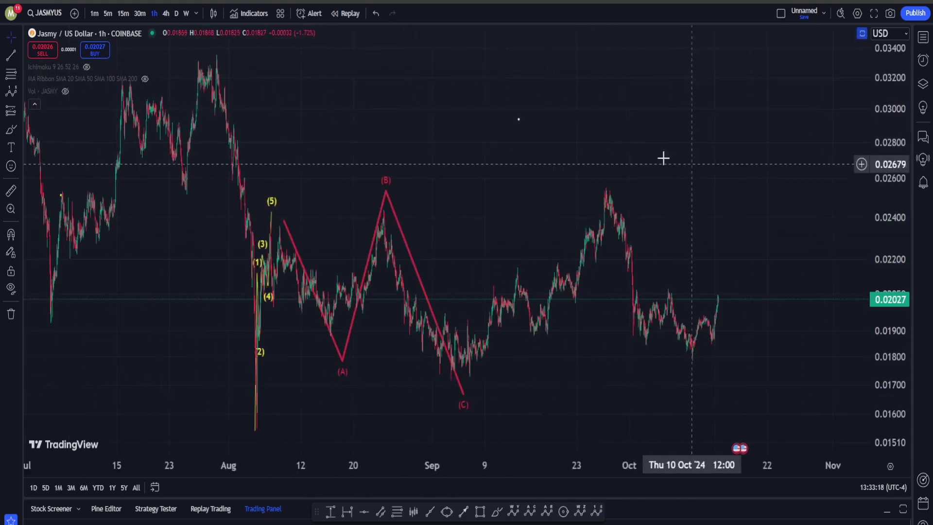
Circle the September price rise with the brush and undo the stroke.
click(499, 513)
mouse_move(483, 298)
mouse_down()
mouse_move(673, 146)
mouse_move(658, 337)
mouse_up()
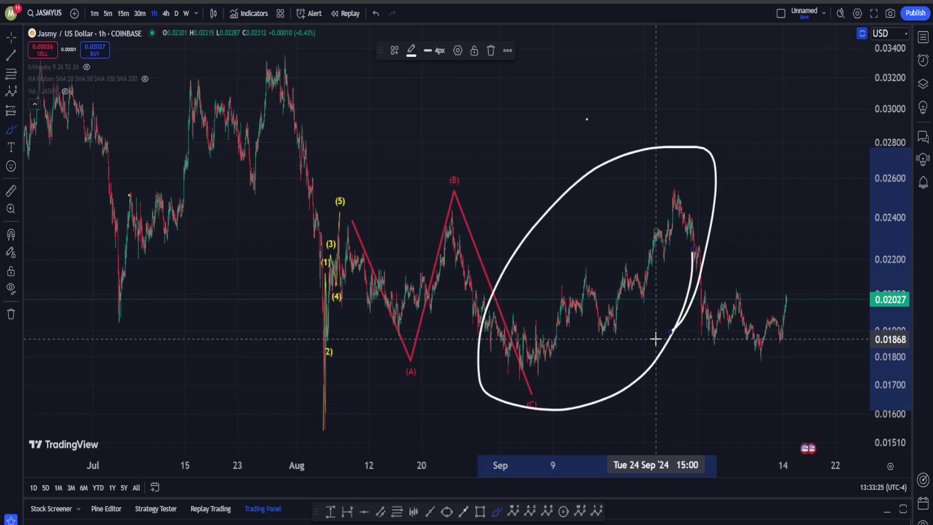
key(ctrl+z)
Switch the chart symbol to the JASMYUSD JasmyCoin listing from the CRYPTO source.
scroll(760, 206, right, 10)
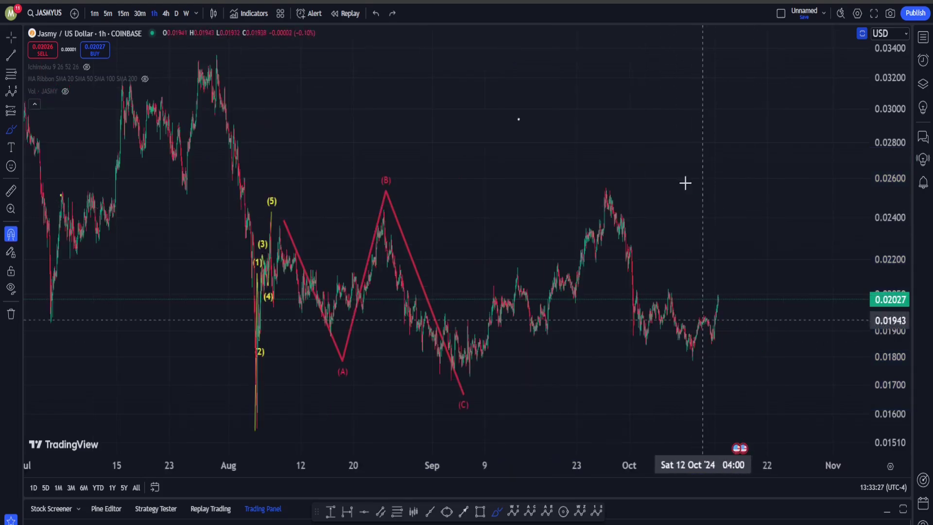
text(j)
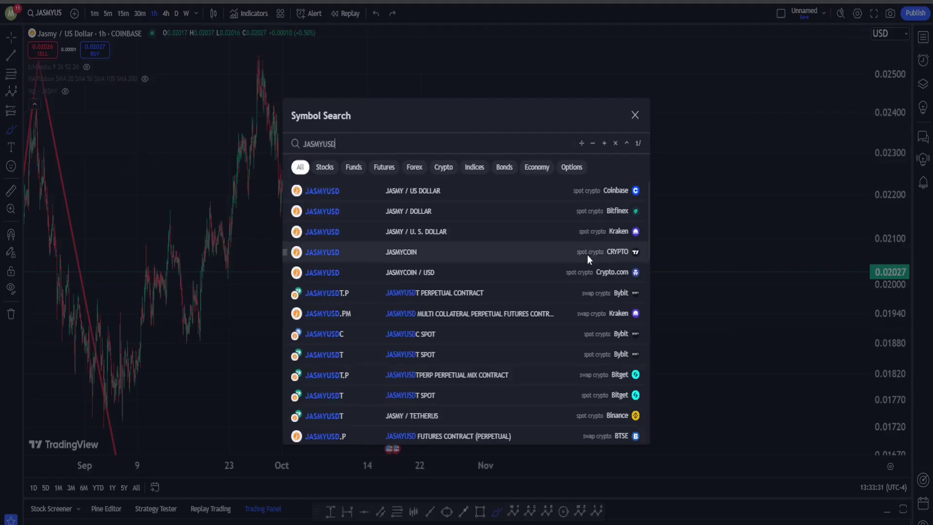
click(586, 256)
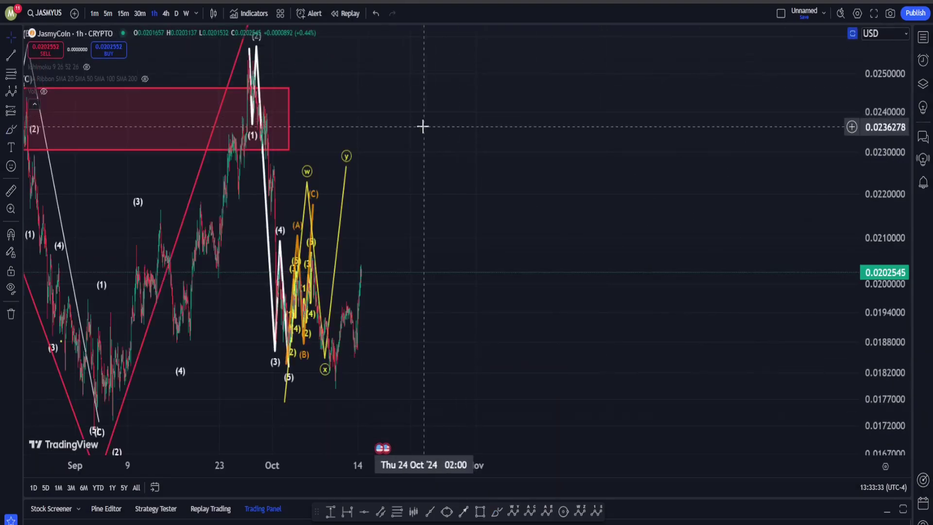
Move the wave (A) point of the large red A-B-C to about 0.02674 on 7 August 2024.
scroll(665, 145, down, 10)
scroll(536, 133, up, 4)
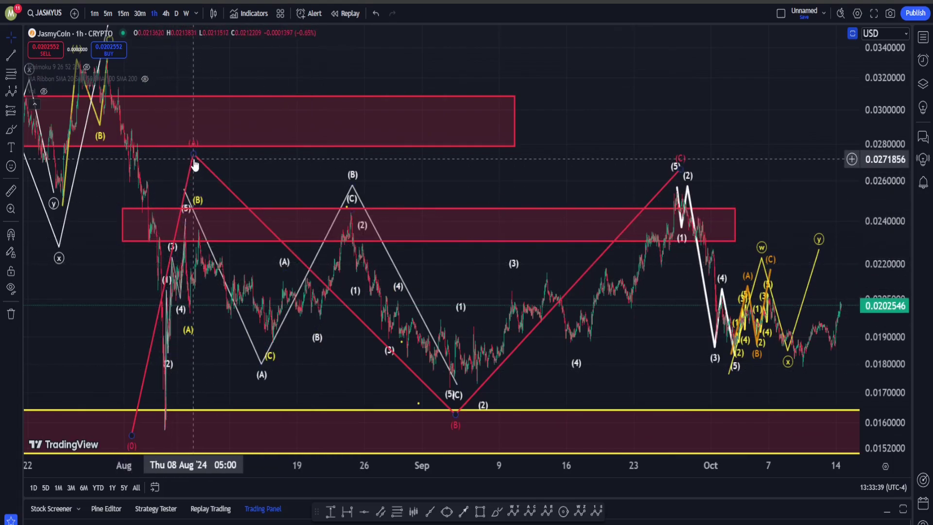
drag(193, 155, 182, 153)
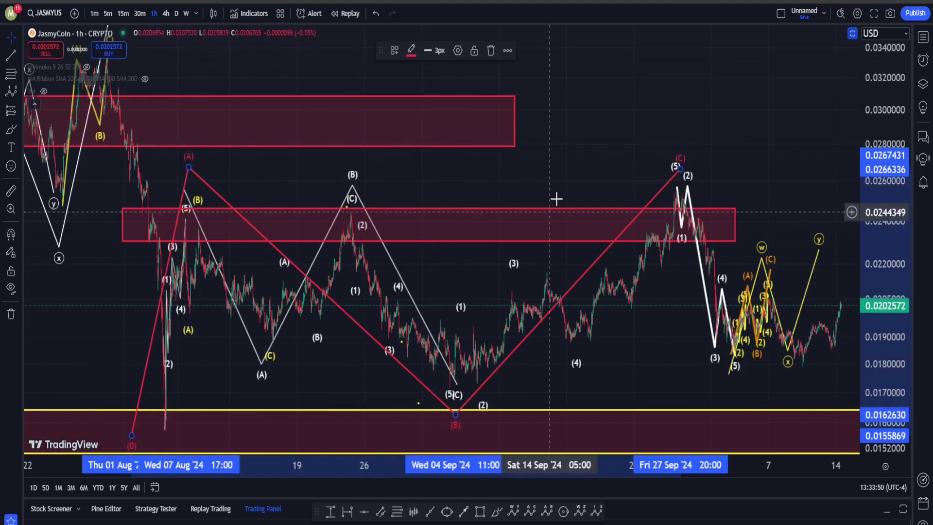
Sketch a brush curve projecting a rise and decline beyond mid-October, and circle the early August low.
scroll(486, 291, up, 5)
drag(370, 314, 519, 316)
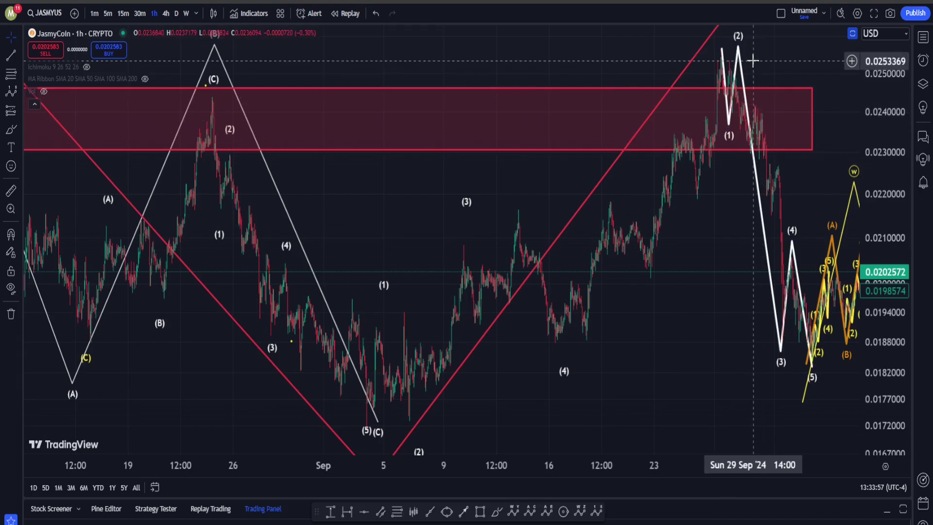
scroll(714, 228, down, 5)
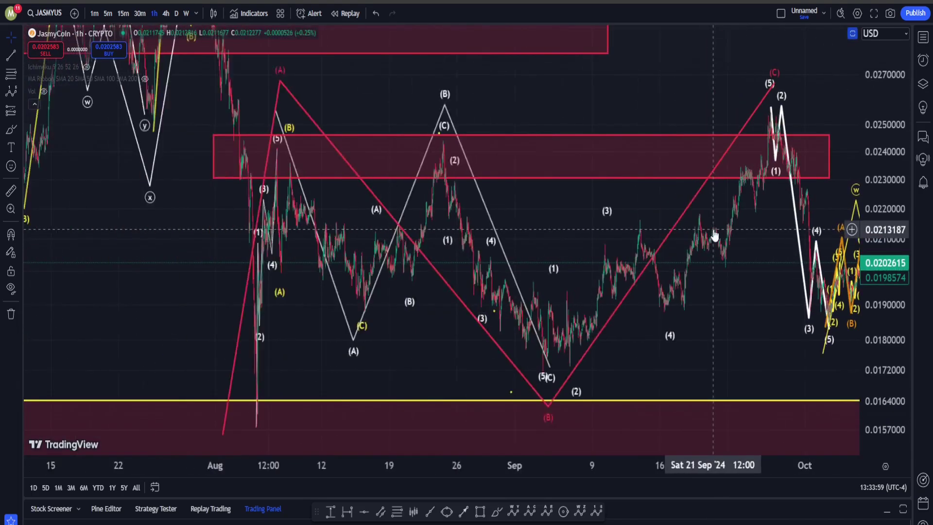
scroll(714, 233, down, 4)
drag(704, 103, 479, 112)
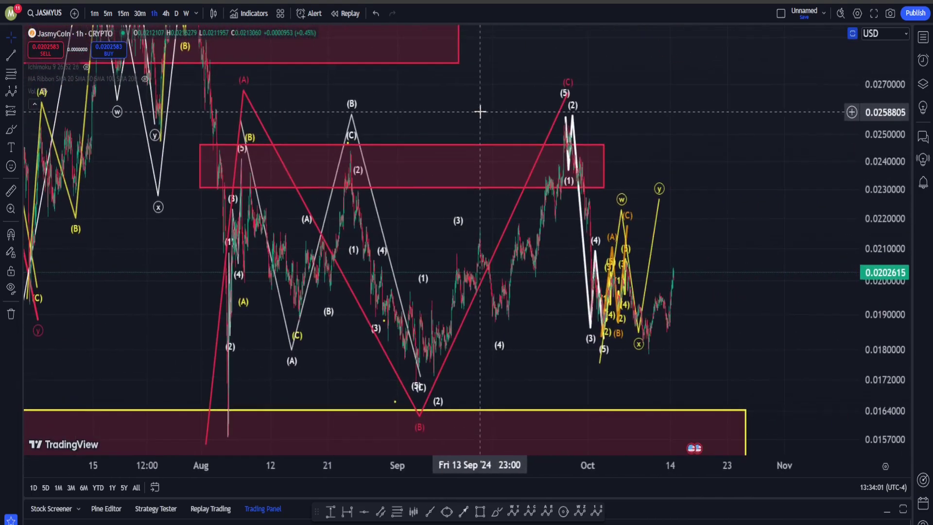
drag(707, 311, 625, 297)
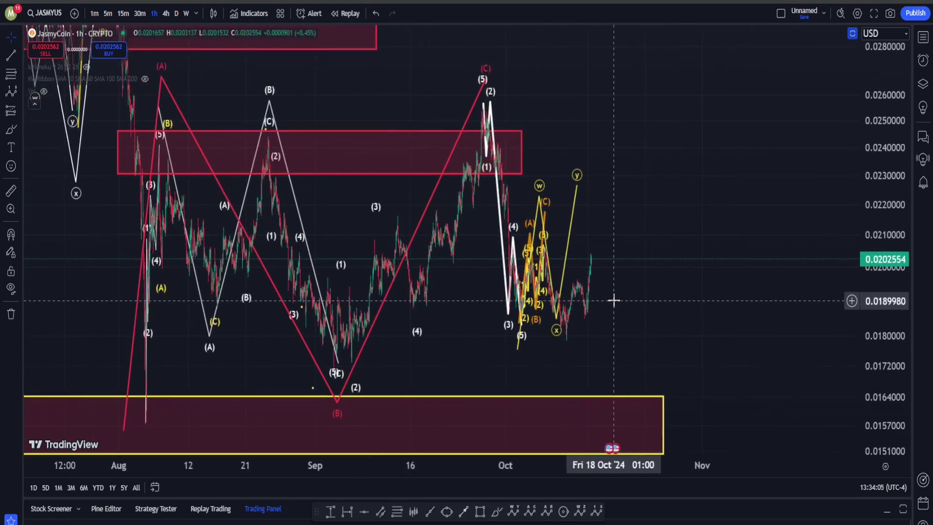
click(497, 512)
drag(588, 286, 818, 454)
drag(883, 280, 883, 311)
mouse_move(182, 339)
mouse_down()
mouse_move(118, 369)
mouse_move(202, 365)
mouse_move(141, 333)
mouse_up()
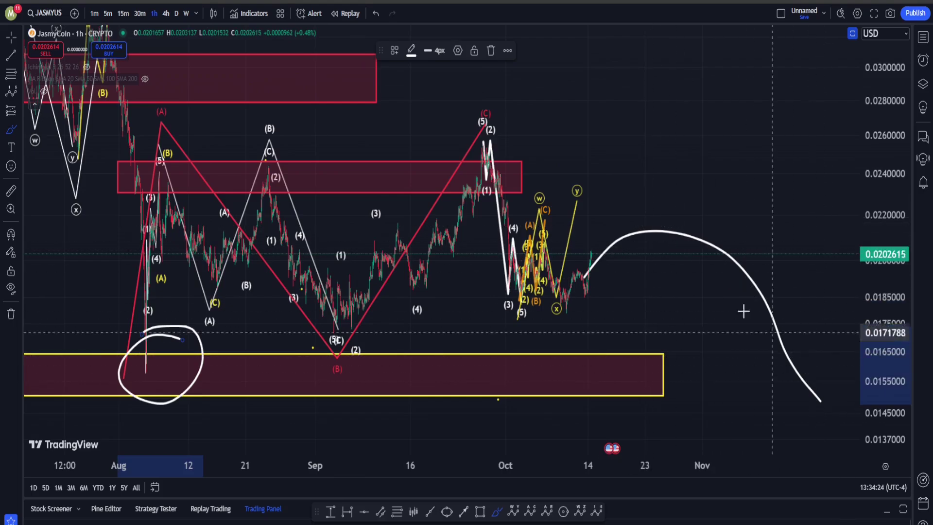
Circle the projected decline area with the brush and undo the three brush strokes.
mouse_move(761, 235)
mouse_down()
mouse_move(633, 327)
mouse_move(850, 291)
mouse_move(840, 365)
mouse_up()
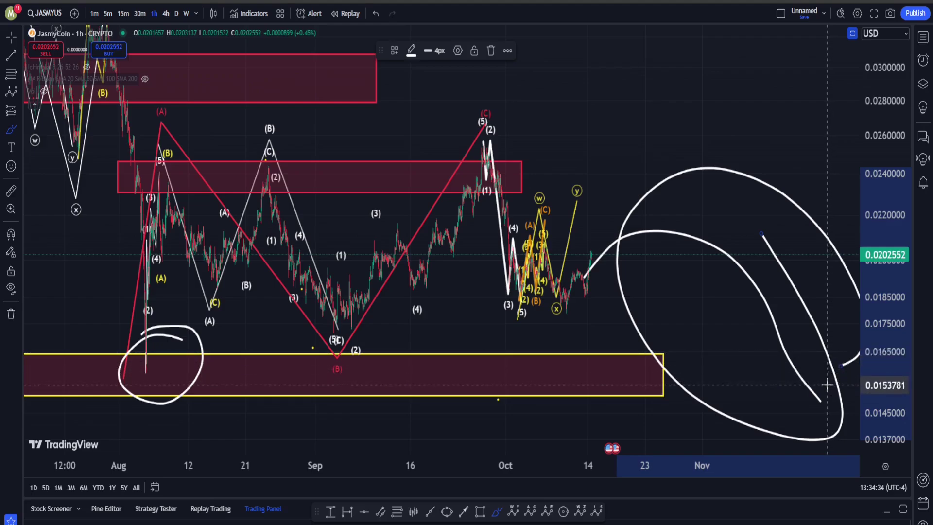
key(ctrl+z)
key(ctrl+z)
key(ctrl+z)
key(ctrl+z)
key(ctrl+z)
key(ctrl+z)
key(ctrl+z)
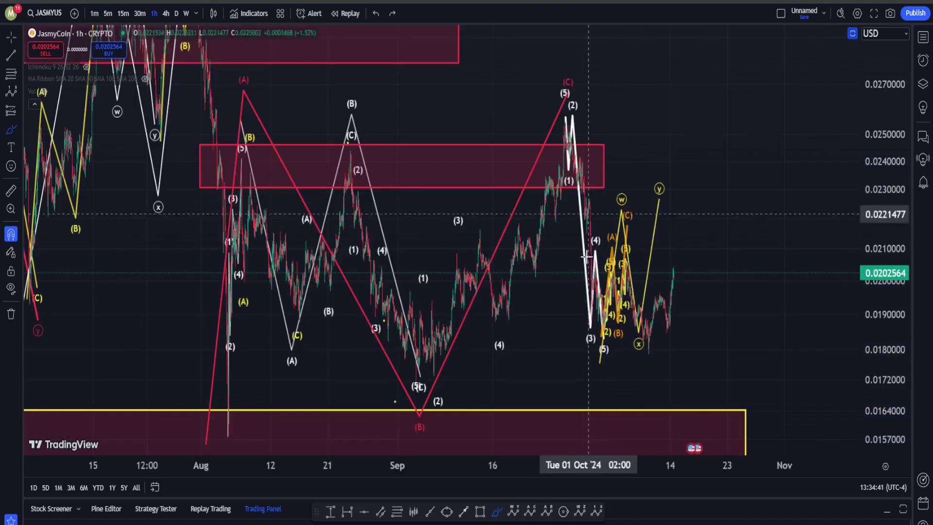
Circle the early August low and the late September high with the brush, and undo both strokes.
click(496, 511)
mouse_move(298, 262)
mouse_down()
mouse_move(309, 296)
mouse_move(284, 269)
mouse_up()
mouse_move(622, 200)
mouse_down()
mouse_move(610, 161)
mouse_move(593, 235)
mouse_up()
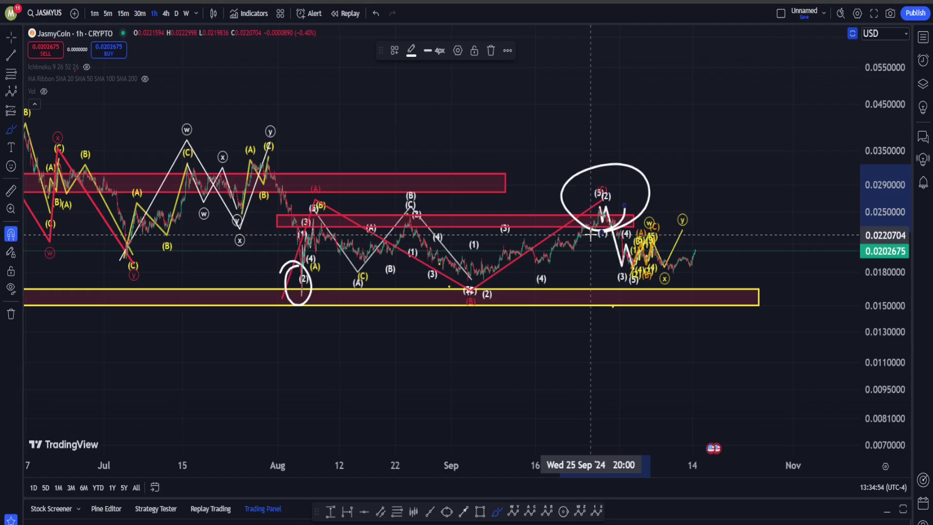
key(ctrl+z)
key(ctrl+z)
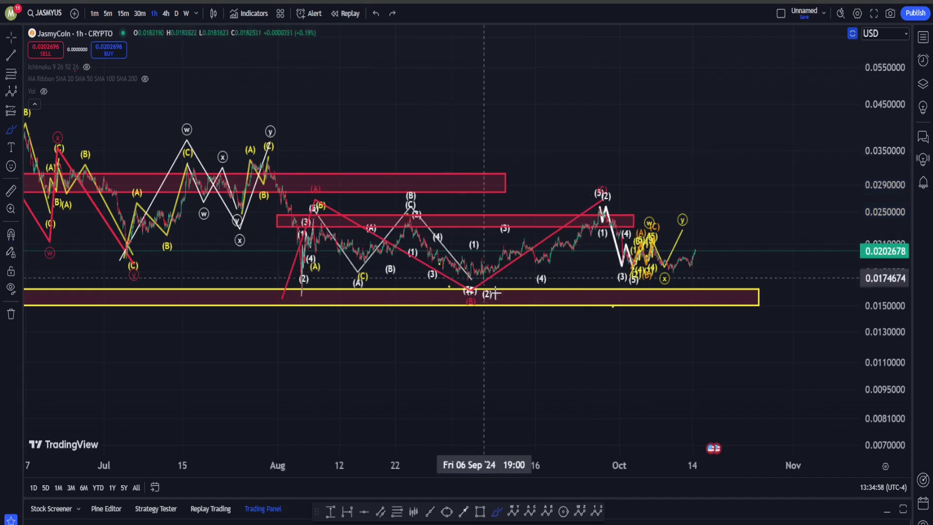
key(Escape)
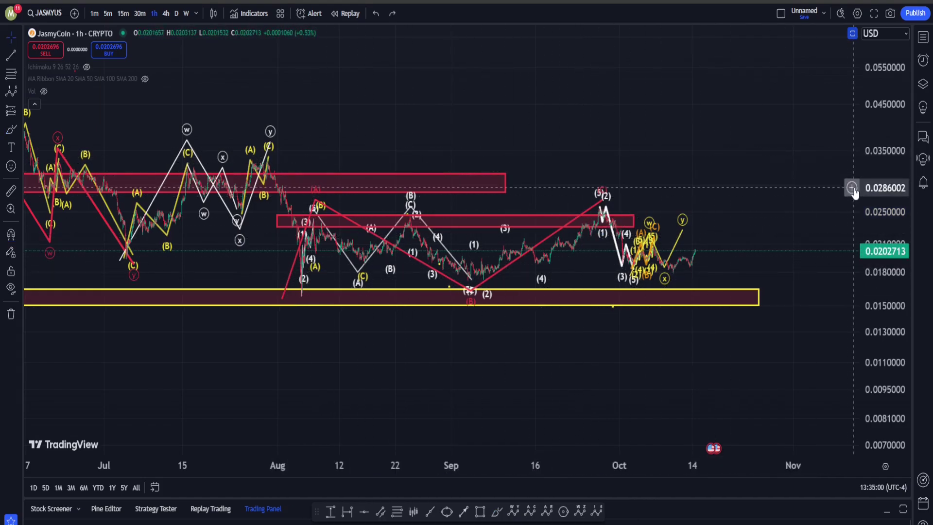
Circle the white five-wave decline from late September to early October with the brush and undo the stroke.
double_click(886, 172)
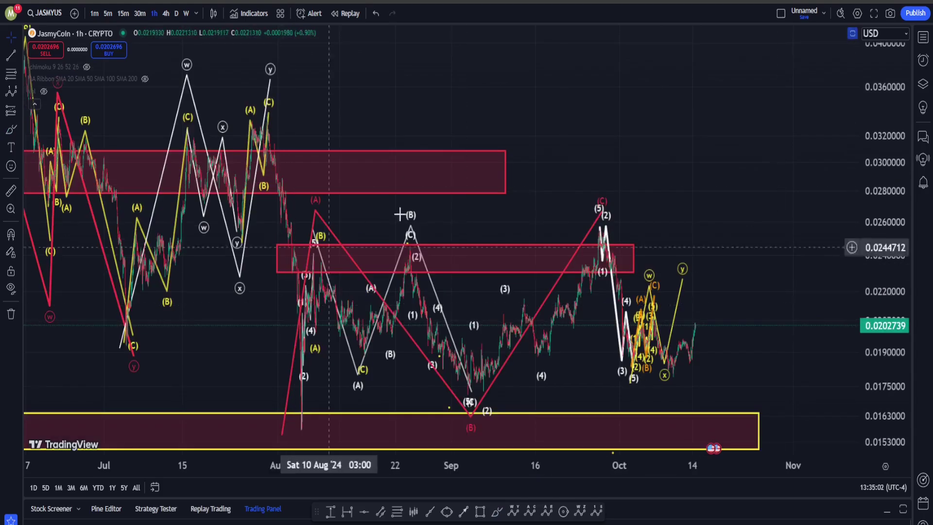
scroll(404, 237, up, 6)
scroll(404, 237, right, 10)
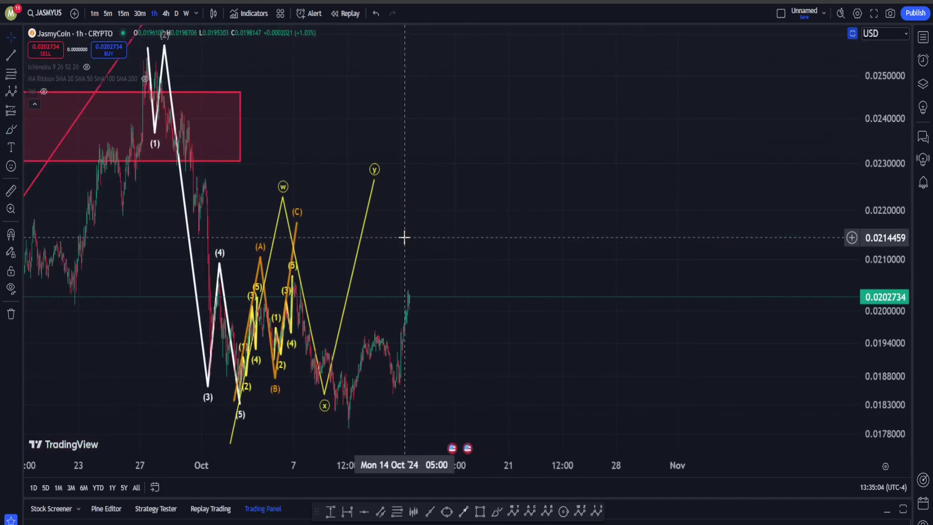
right_click(404, 237)
drag(544, 174, 736, 174)
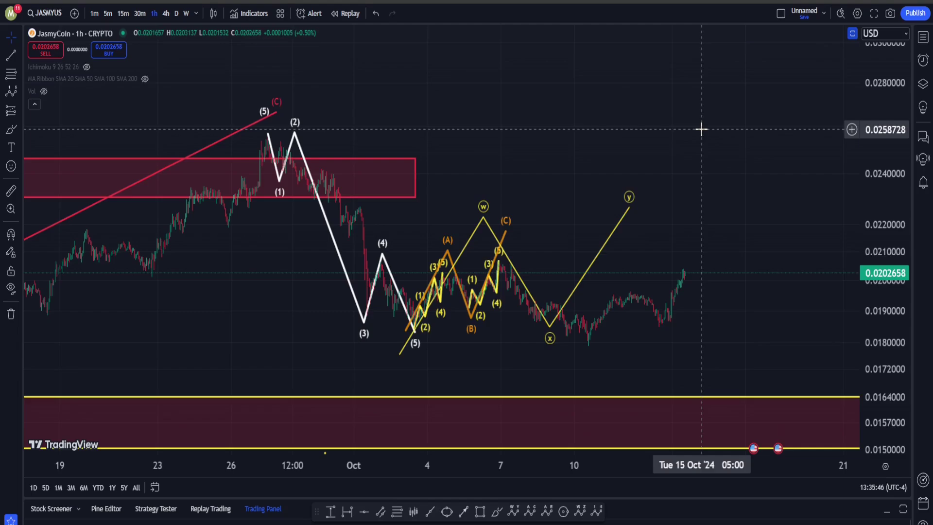
scroll(669, 121, right, 3)
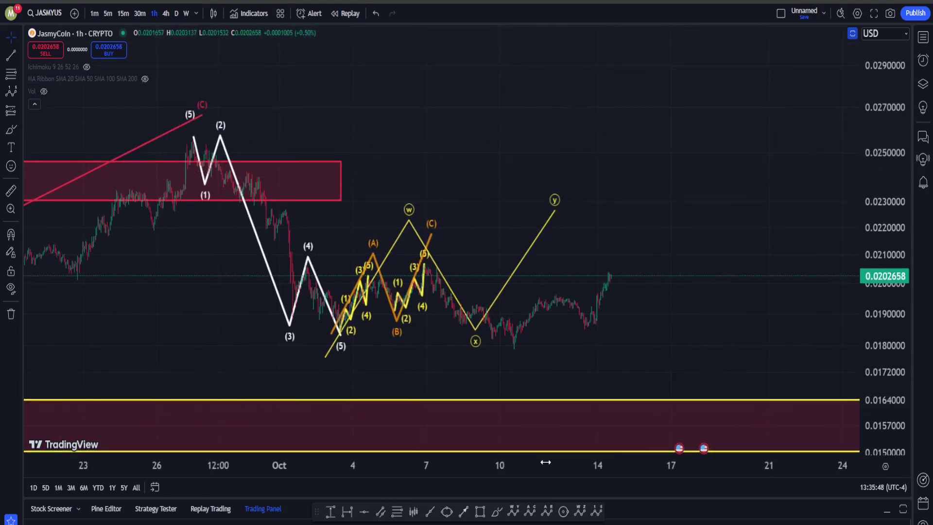
click(496, 511)
mouse_move(390, 316)
mouse_down()
mouse_move(192, 317)
mouse_move(366, 202)
mouse_move(384, 383)
mouse_up()
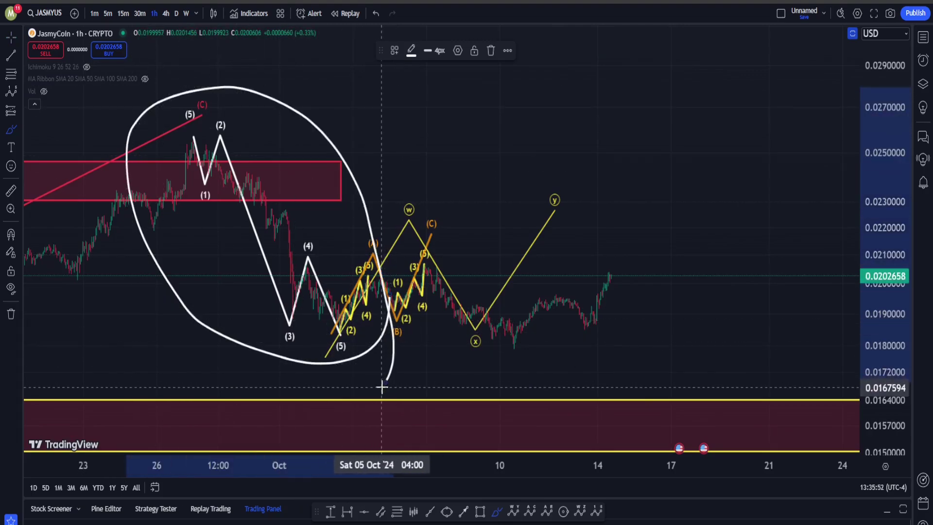
drag(382, 377, 382, 378)
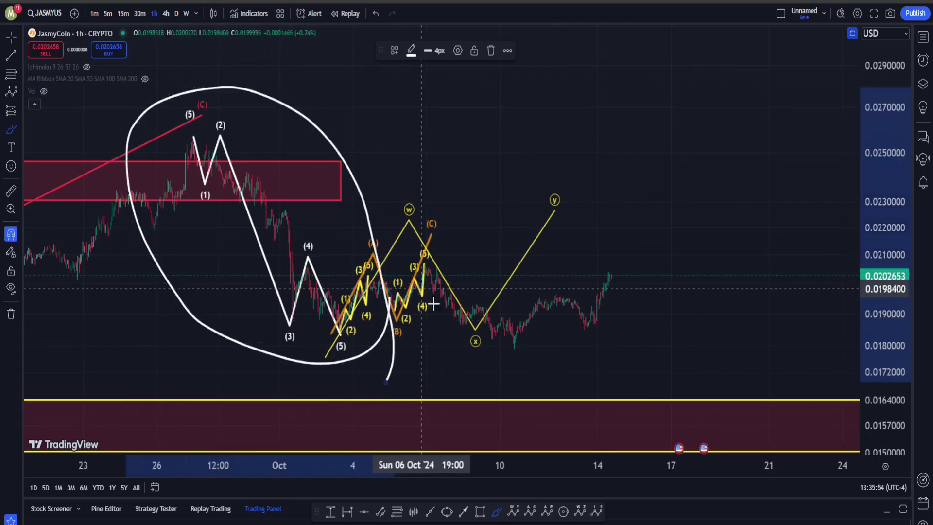
key(ctrl+z)
scroll(660, 231, down, 5)
key(Escape)
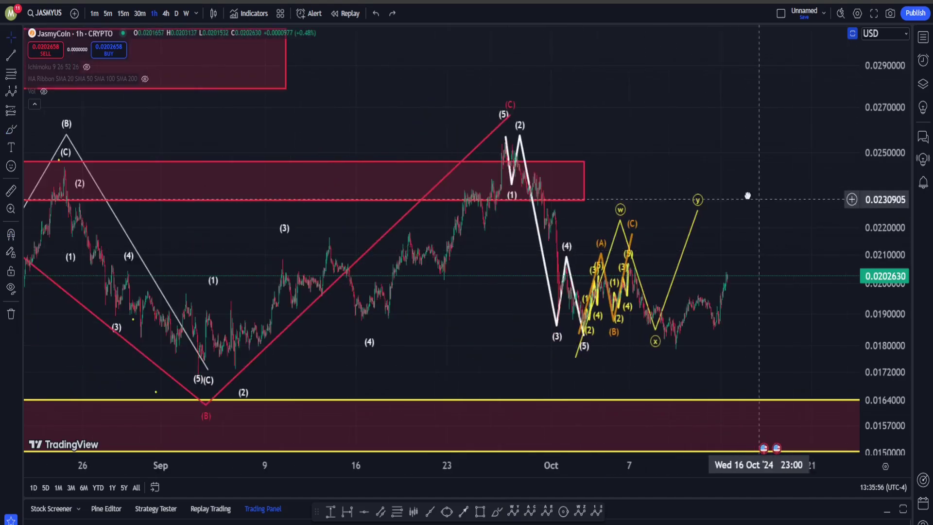
Draw a yellow five-wave impulse downward from about 0.02567 on 28 September to about 0.01248 on 2 November, and delete it.
drag(755, 197, 583, 147)
drag(883, 147, 875, 297)
click(597, 511)
click(351, 145)
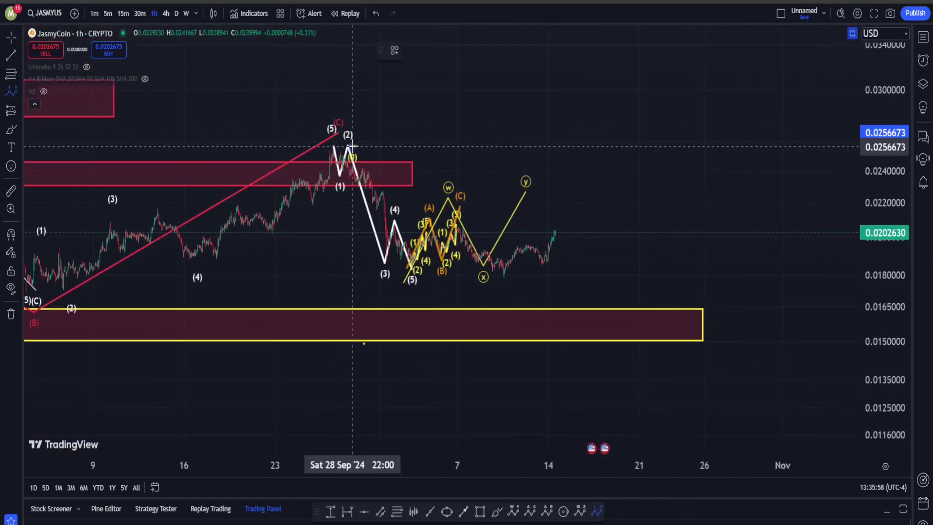
click(413, 298)
click(563, 155)
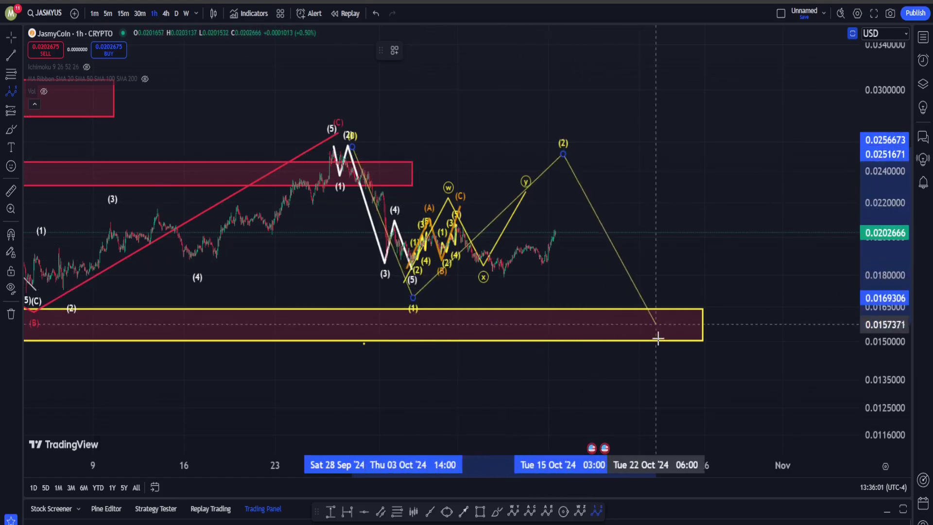
click(655, 365)
click(737, 283)
click(797, 408)
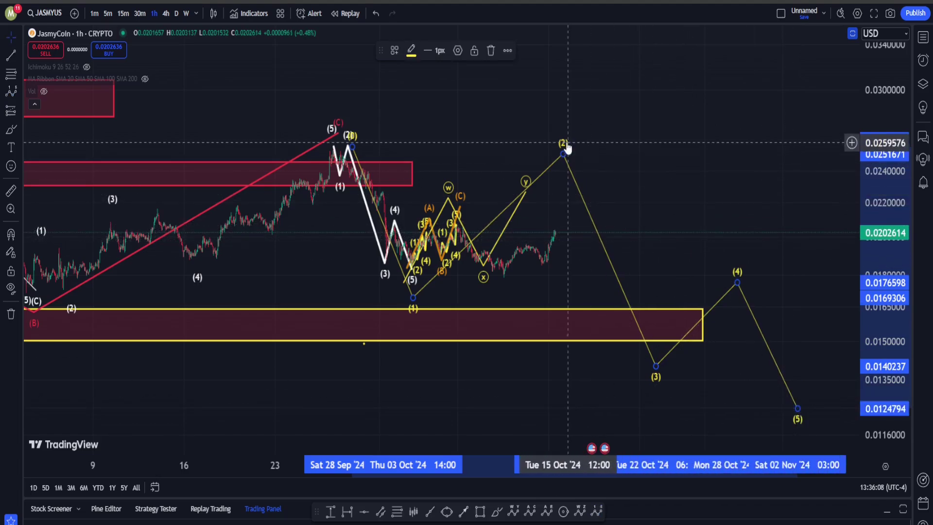
key(Delete)
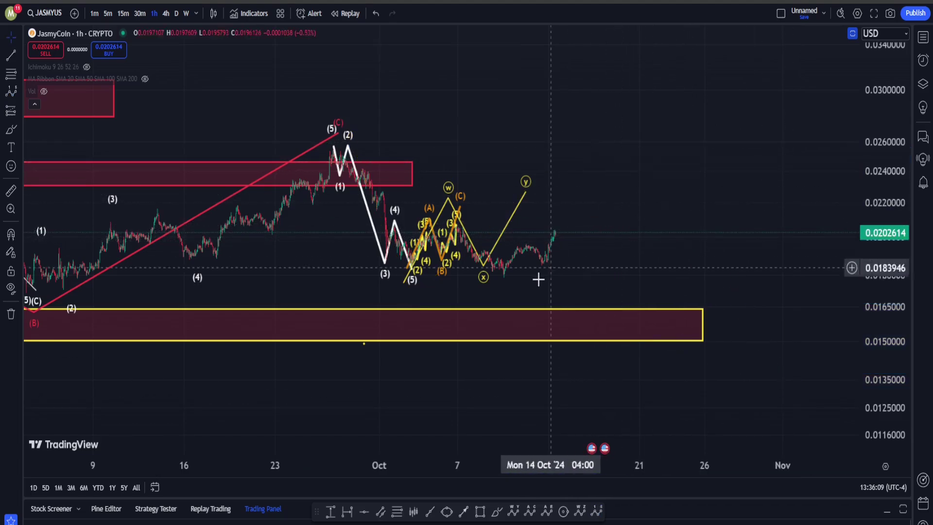
Examine the yellow w-x-y count and its inner orange A-B-C against the October candles.
double_click(876, 167)
scroll(492, 170, up, 3)
scroll(369, 171, up, 5)
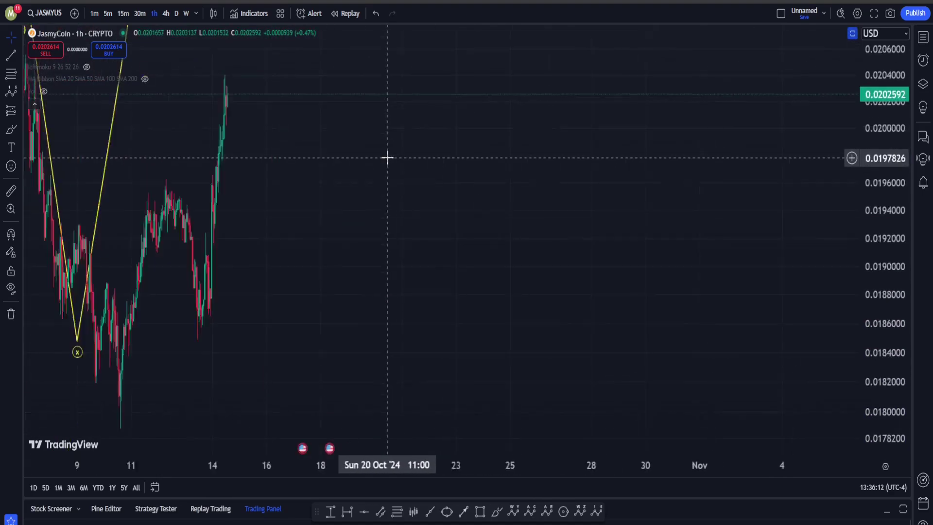
scroll(439, 199, down, 10)
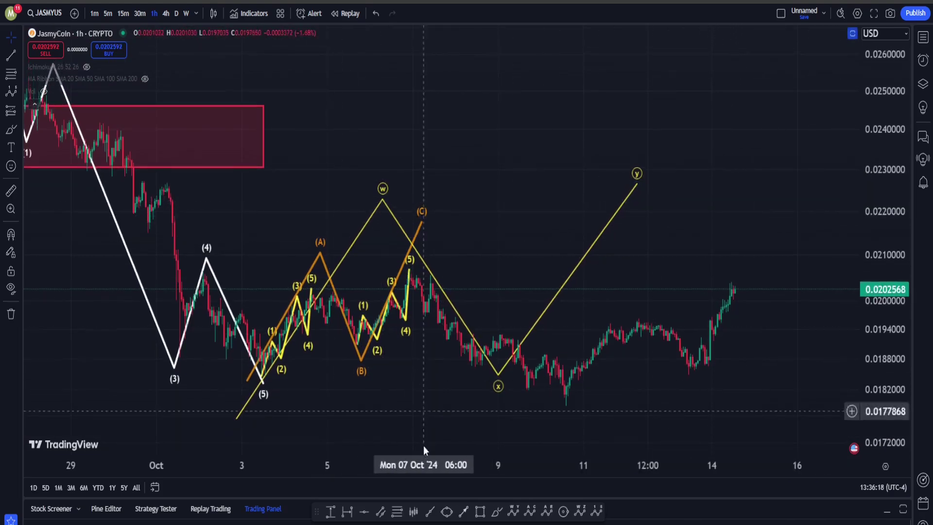
drag(91, 222, 214, 223)
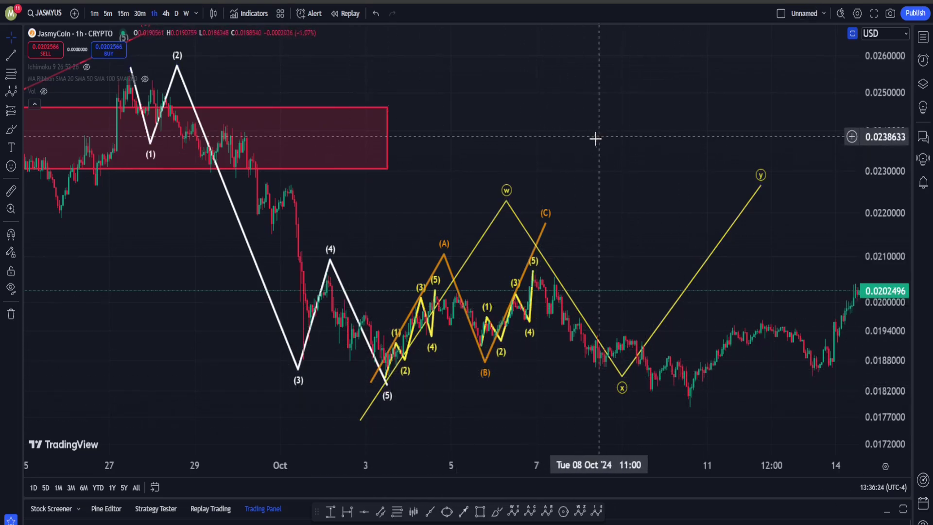
scroll(534, 145, right, 5)
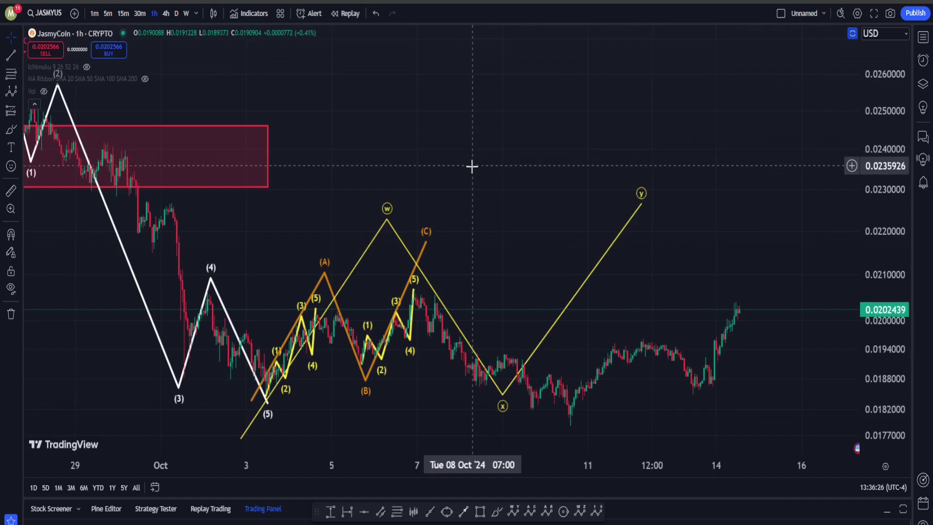
Reshape the yellow w-x-y count, placing w near 0.02260 on 7 October, x near 0.01769 on 10 October and y near 0.02399 on 16 October.
scroll(501, 179, right, 5)
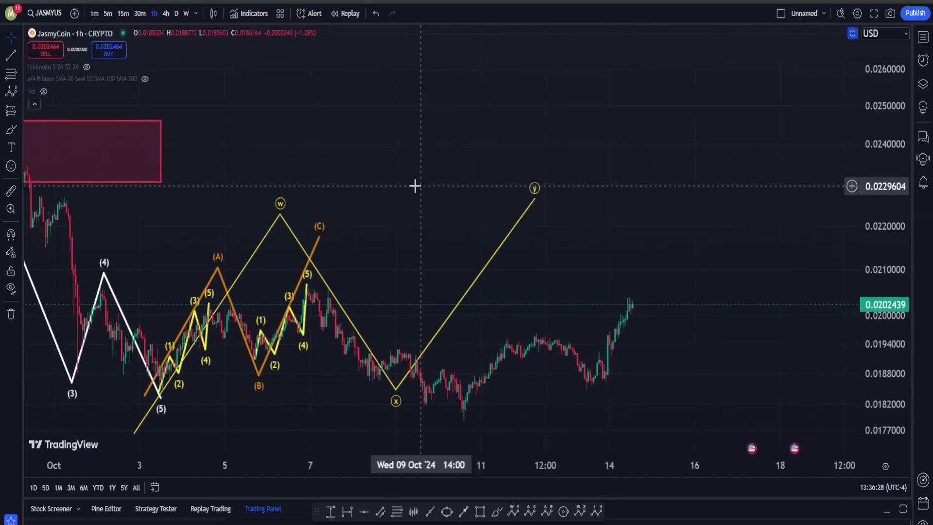
drag(278, 212, 308, 200)
drag(395, 390, 462, 430)
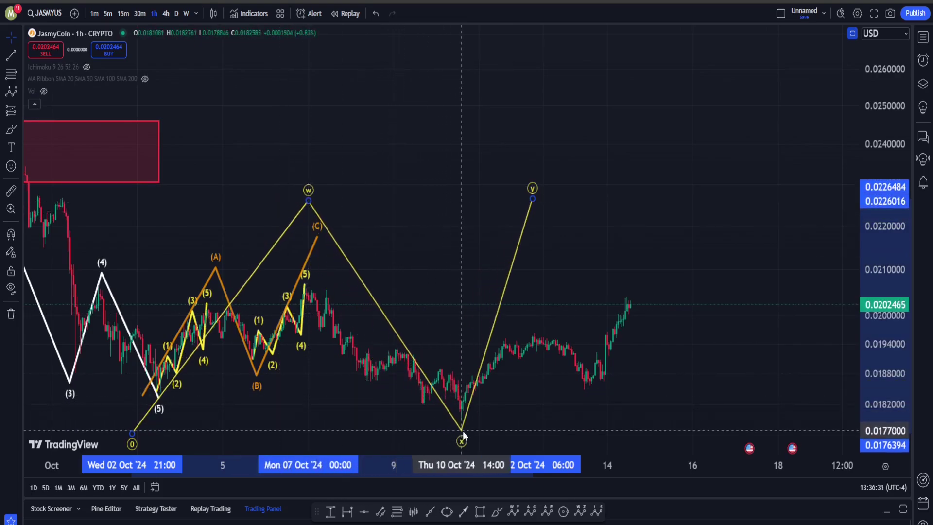
drag(533, 194, 701, 144)
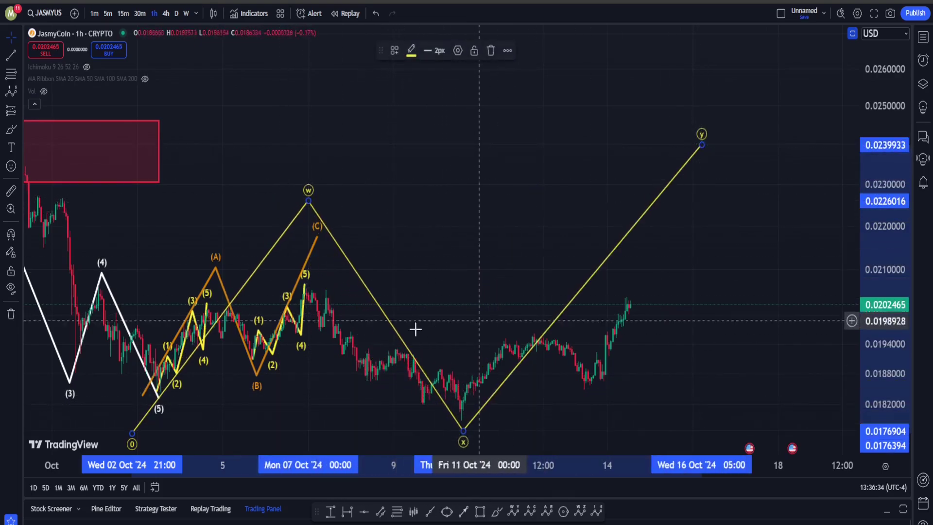
Brush a projected rise to about 0.0230 and a drop into the lower red zone, mark the y leg with further strokes, and undo the brushwork.
scroll(741, 233, down, 4)
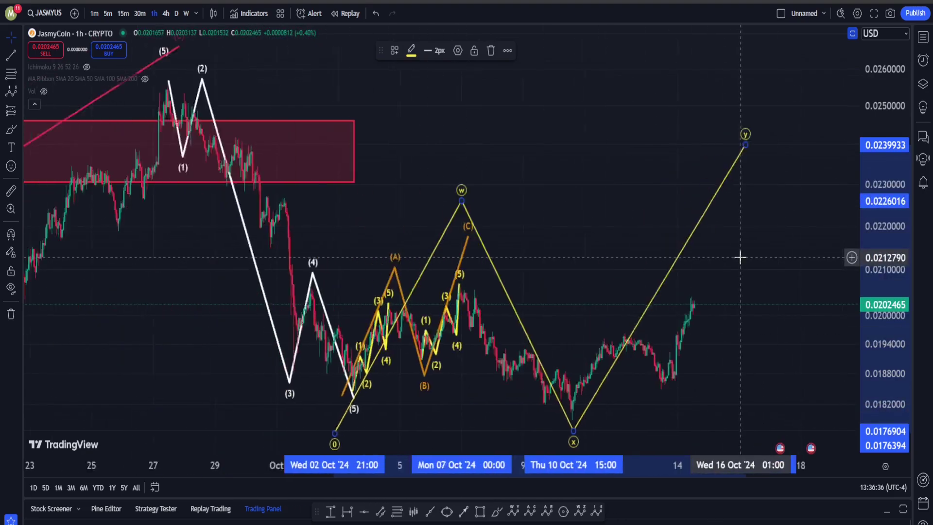
drag(759, 361, 593, 261)
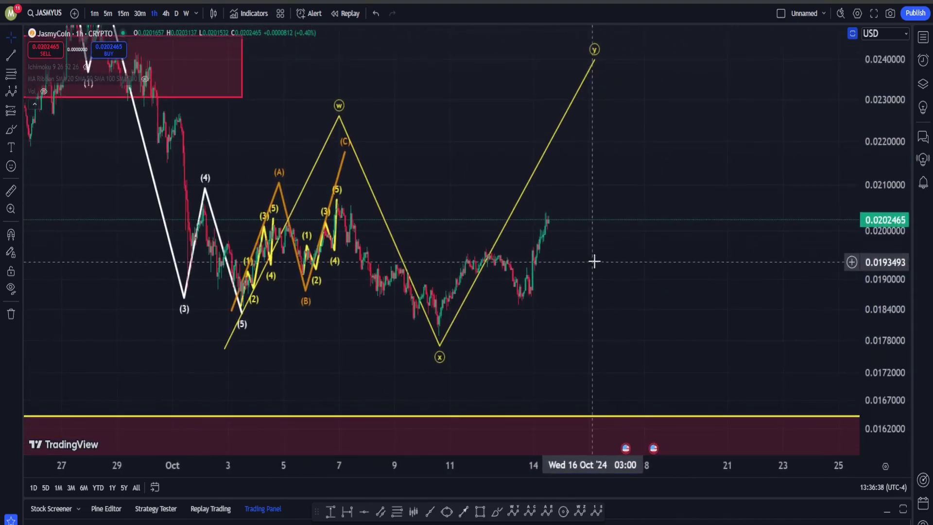
drag(876, 204, 876, 269)
click(496, 511)
mouse_move(528, 260)
mouse_down()
mouse_move(574, 137)
mouse_move(757, 425)
mouse_up()
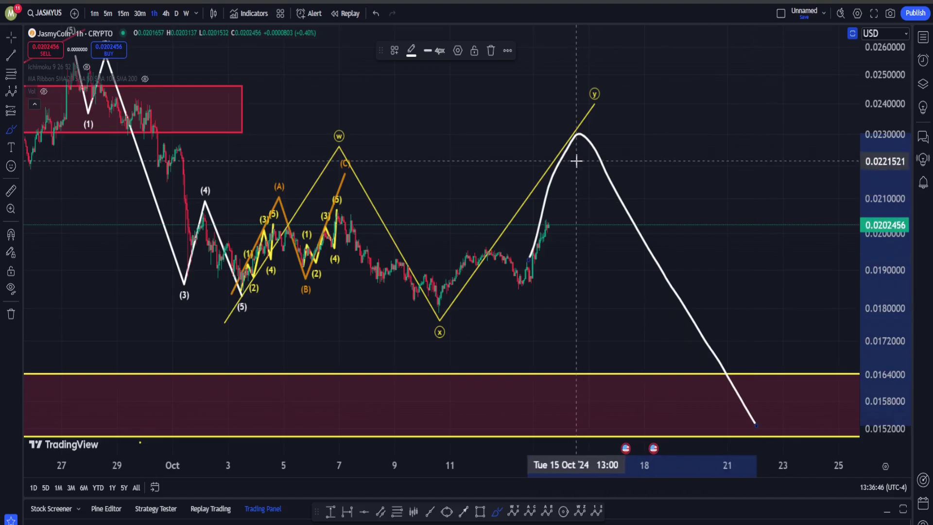
mouse_move(600, 137)
mouse_down()
mouse_move(562, 281)
mouse_move(502, 121)
mouse_move(616, 218)
mouse_move(576, 248)
mouse_up()
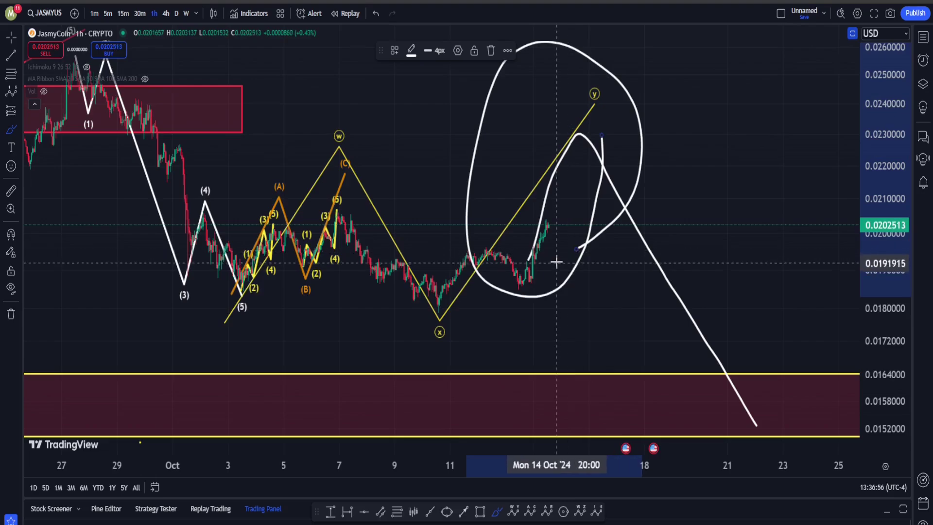
key(ctrl+z)
key(ctrl+z)
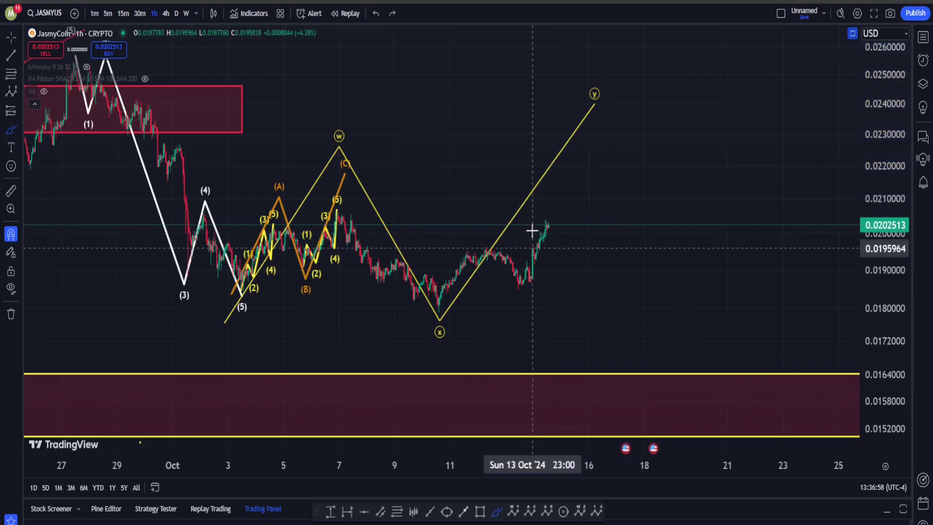
Brush a white projection from the current candles up to about 0.0230 on 15 October and down to about 0.0167 on 22 October.
drag(549, 215, 574, 150)
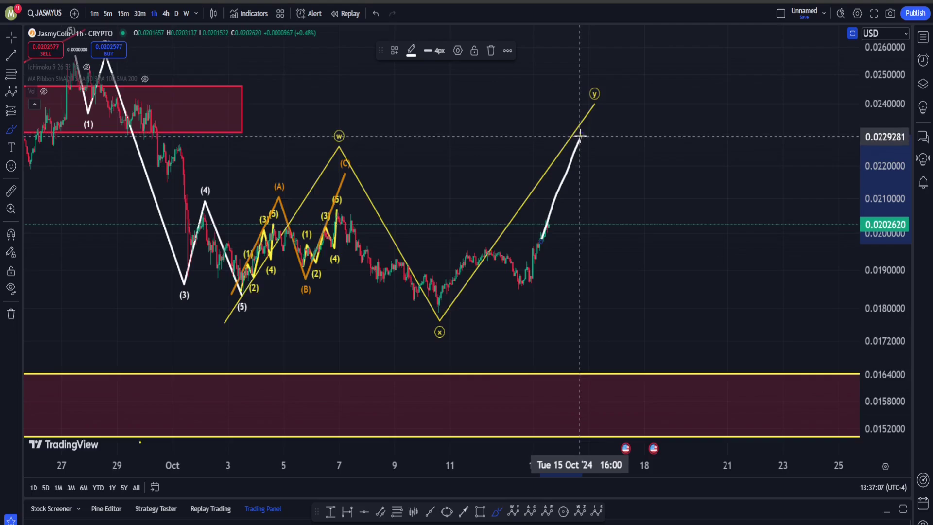
scroll(577, 150, down, 2)
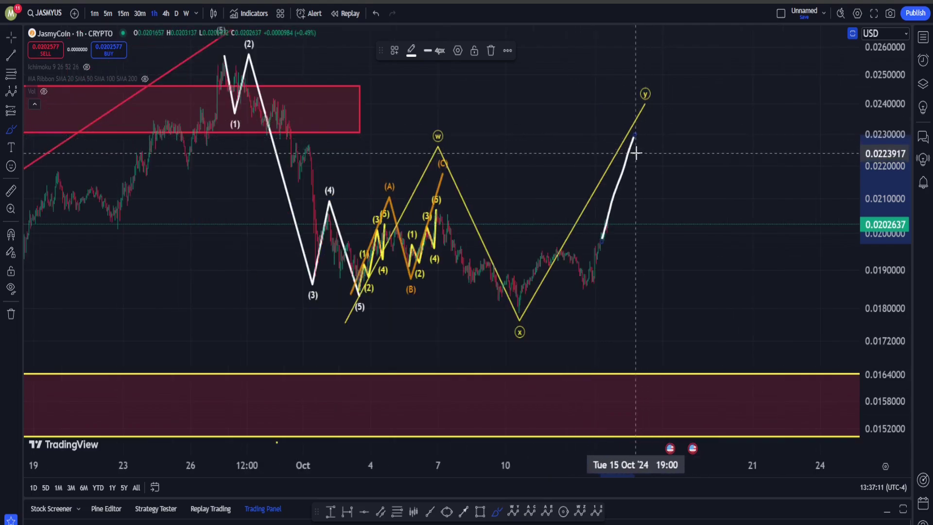
mouse_move(633, 137)
mouse_down()
mouse_move(685, 179)
mouse_move(785, 362)
mouse_up()
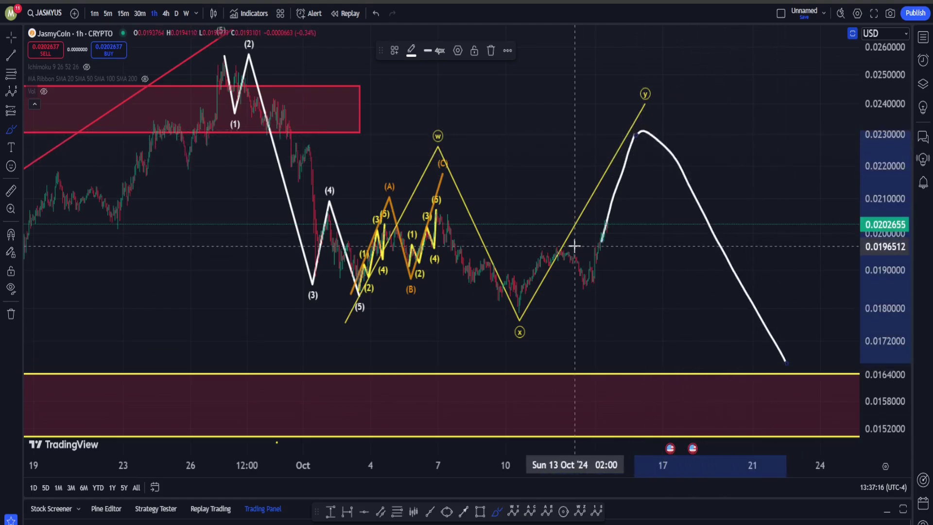
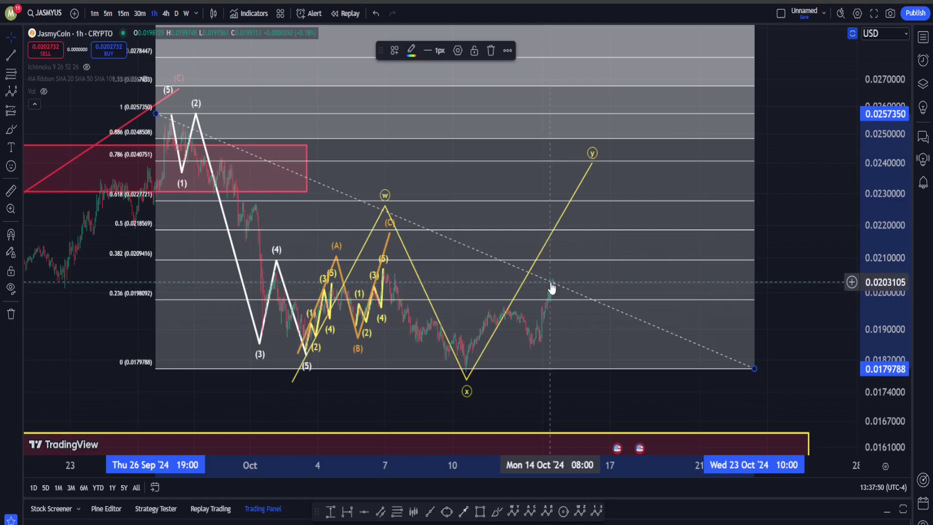
Delete the Fibonacci retracement, and brush a projected rise from the current candles toward y, undoing the stroke.
key(Delete)
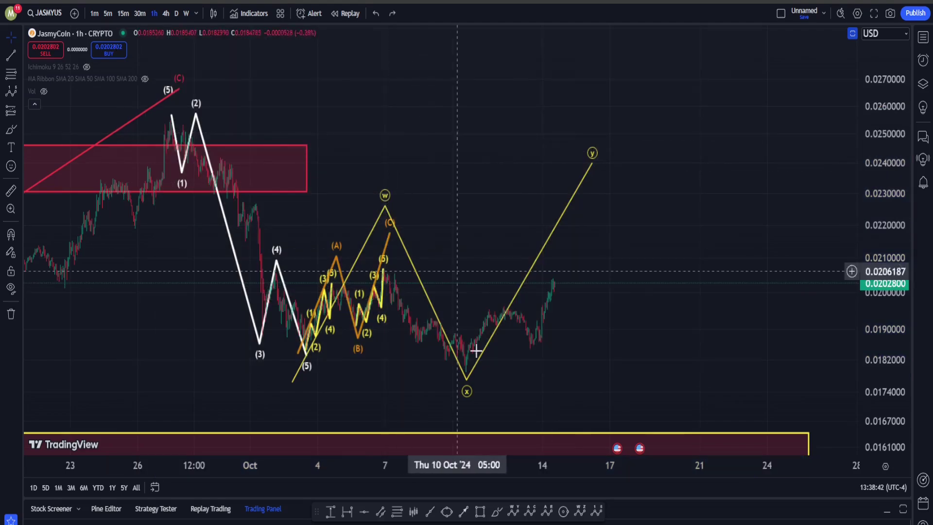
click(497, 512)
drag(551, 292, 590, 181)
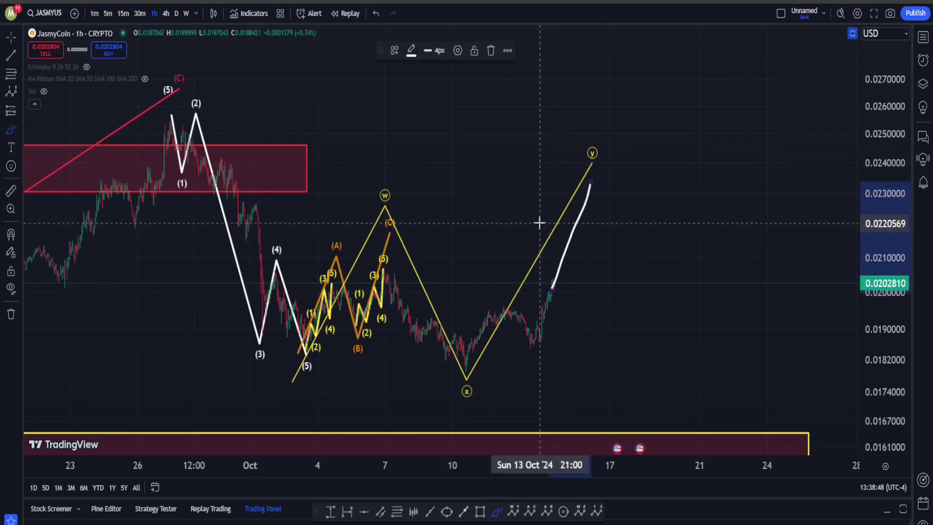
key(ctrl+z)
Circle the white five-wave decline with a brush stroke, and undo the circle.
mouse_move(269, 197)
mouse_down()
mouse_move(312, 354)
mouse_move(329, 134)
mouse_move(332, 348)
mouse_up()
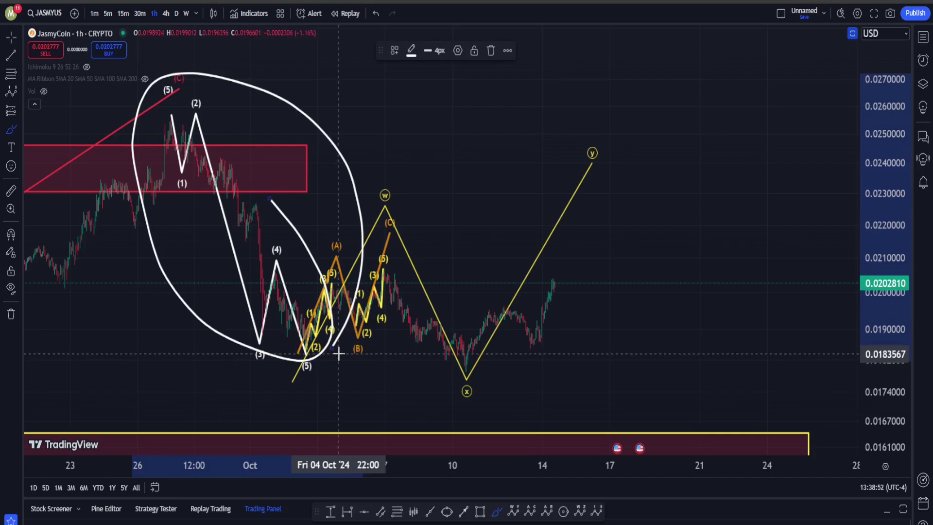
key(ctrl)
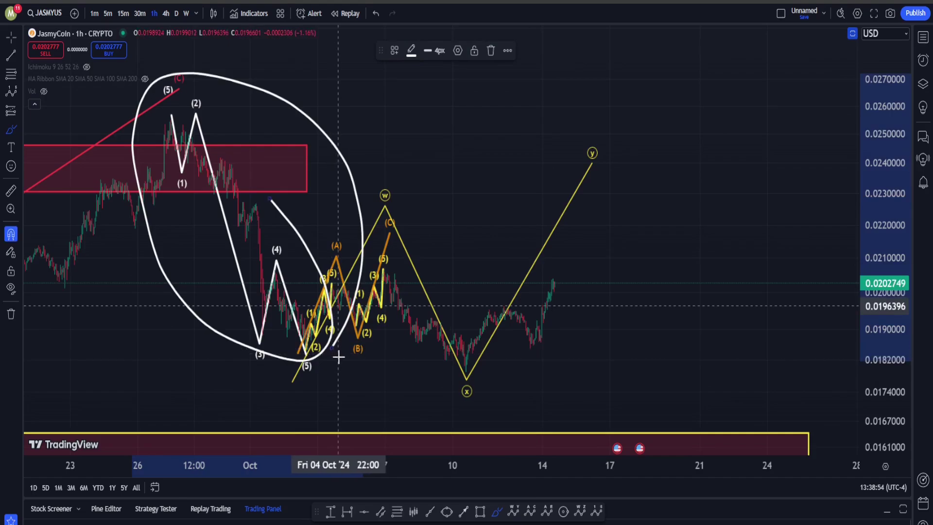
key(ctrl+z)
Draw a flat ellipse across the yellow y leg as a target area, from 11 to 18 October, with its lower edge near 0.0222.
click(446, 511)
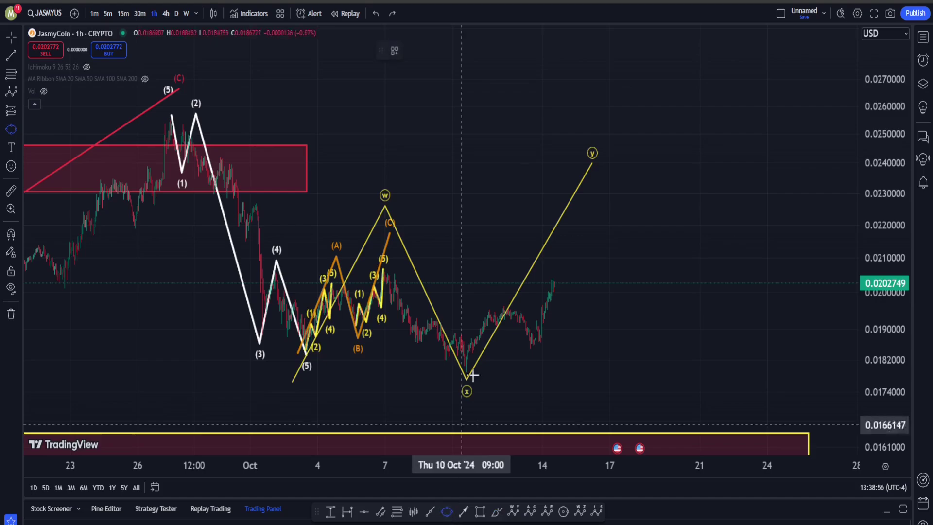
click(485, 198)
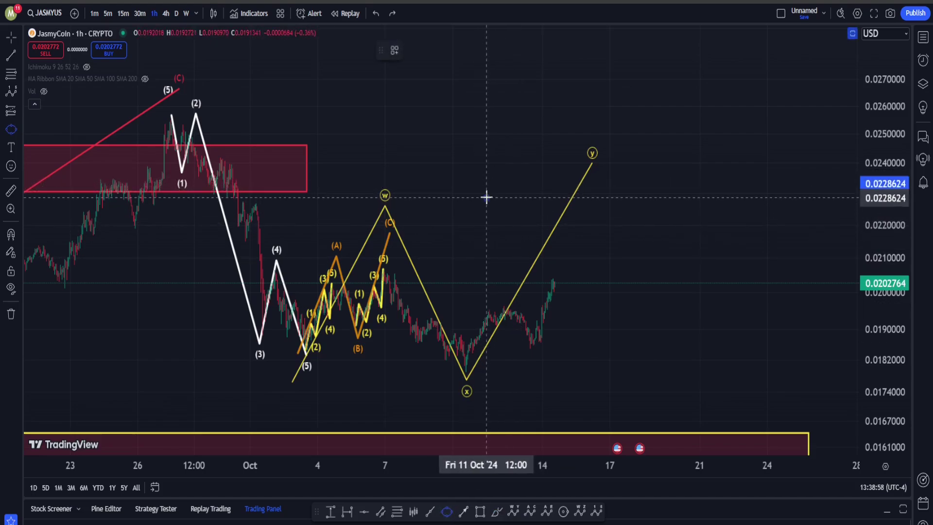
click(639, 196)
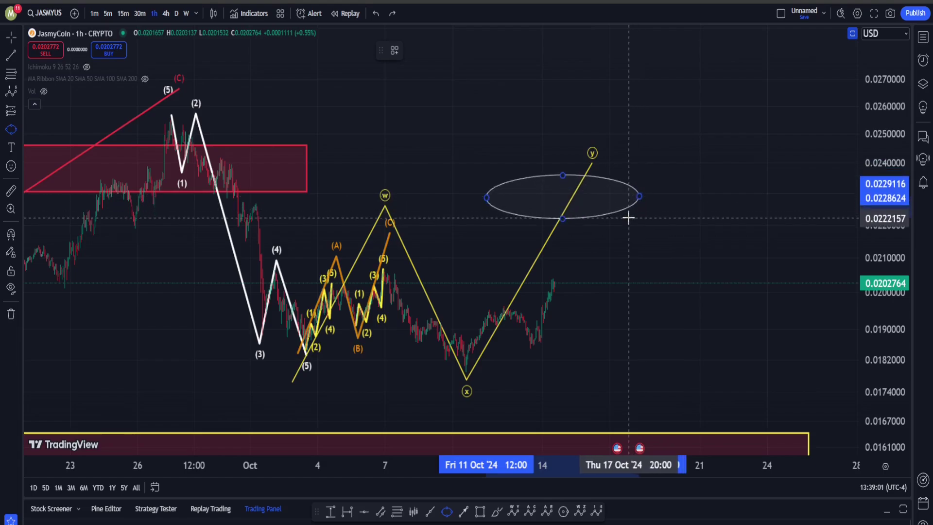
click(628, 218)
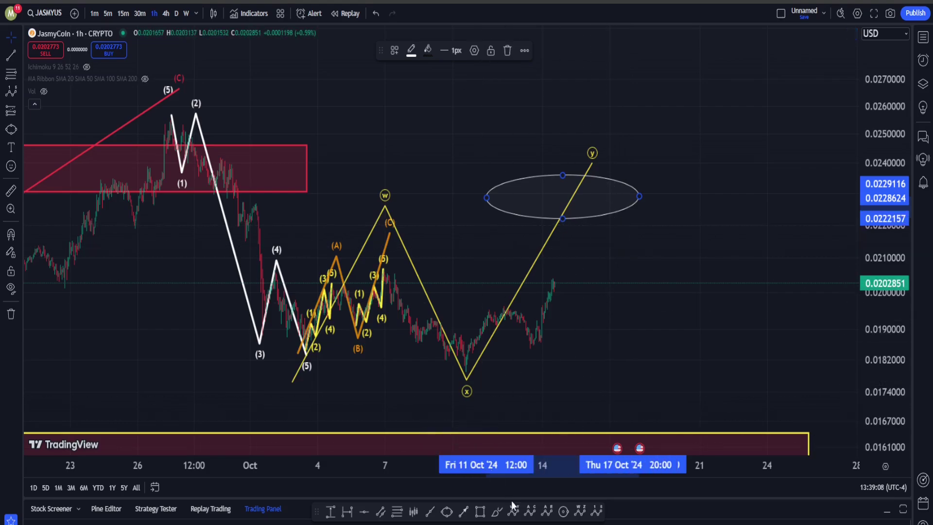
Brush a large circle around the target ellipse and a projected up-down-up path from the current candles to about 0.0234.
click(496, 510)
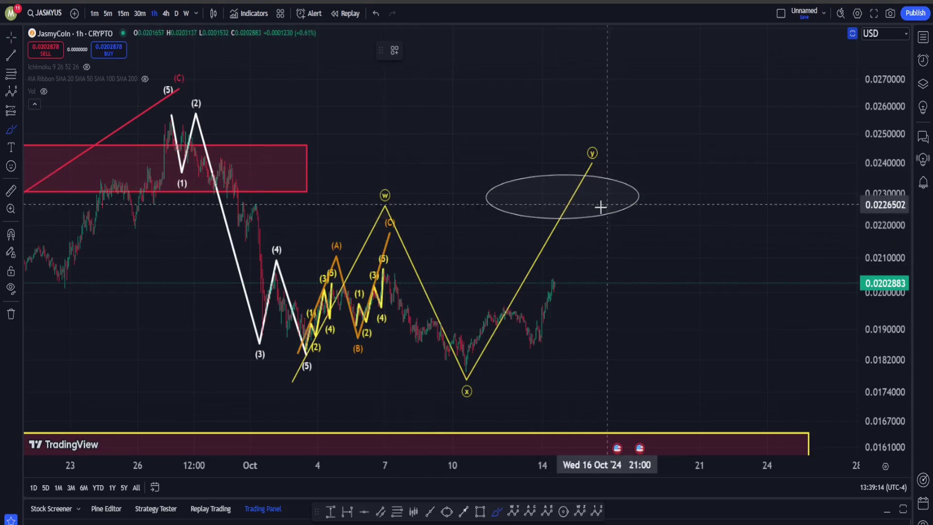
mouse_move(624, 176)
mouse_down()
mouse_move(515, 239)
mouse_move(584, 250)
mouse_up()
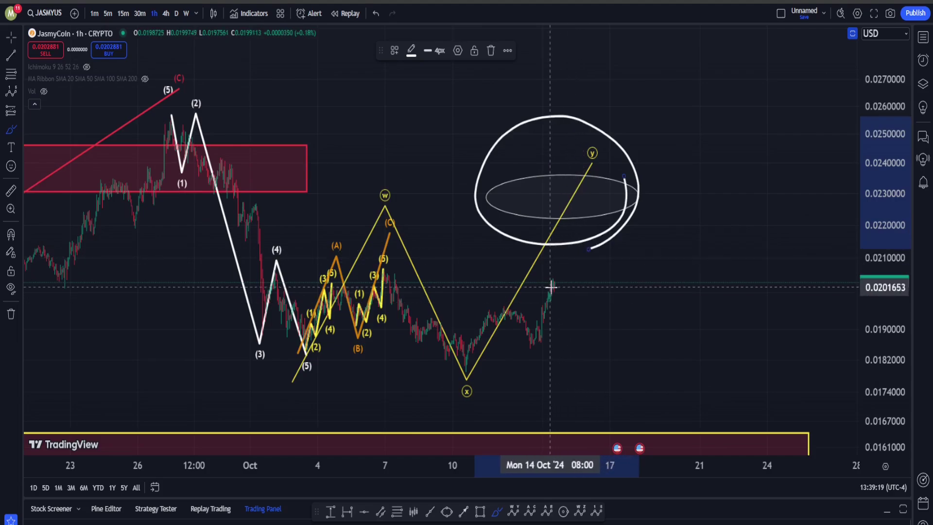
mouse_move(552, 282)
mouse_down()
mouse_move(584, 203)
mouse_move(627, 192)
mouse_move(634, 179)
mouse_up()
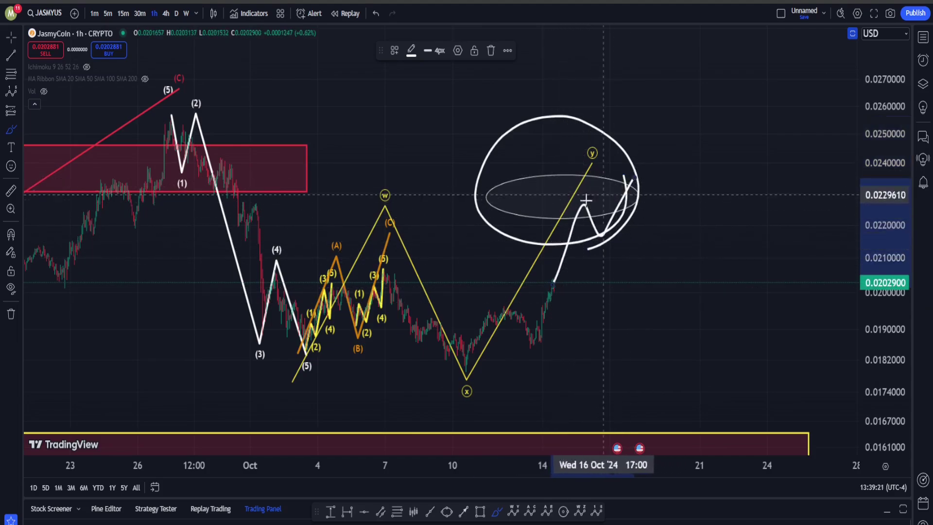
Extend the upper red zone to 21 October and brush a projected drop from it to about 0.0173 near 24 October.
drag(307, 168, 709, 192)
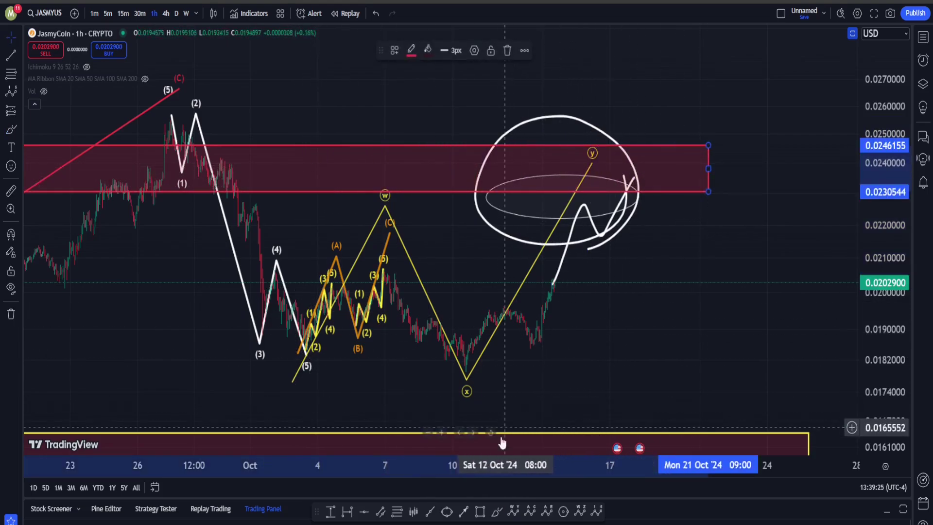
click(494, 509)
drag(627, 167, 762, 399)
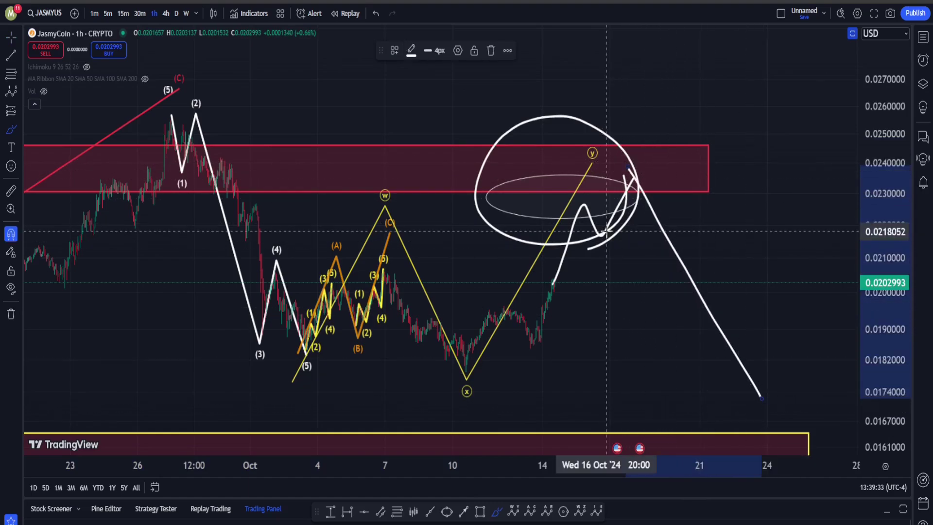
Undo the projected drop, the red zone extension, the up-down-up path and the brushed circle.
key(ctrl+z)
key(ctrl+z)
key(ctrl+z)
key(ctrl+z)
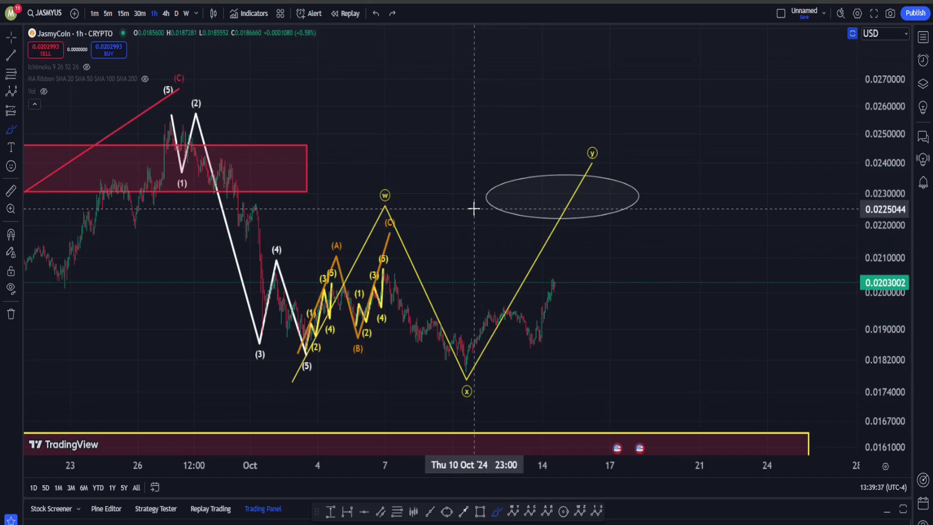
Switch the chart to the daily timeframe, bring the 2024 wave counts into view and undo a stray brush stroke.
scroll(377, 155, down, 4)
scroll(377, 155, up, 2)
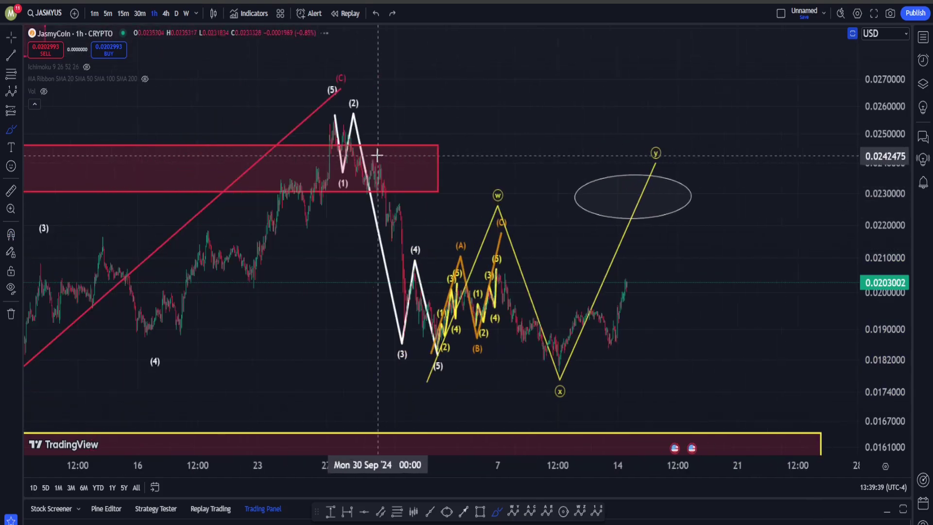
click(174, 13)
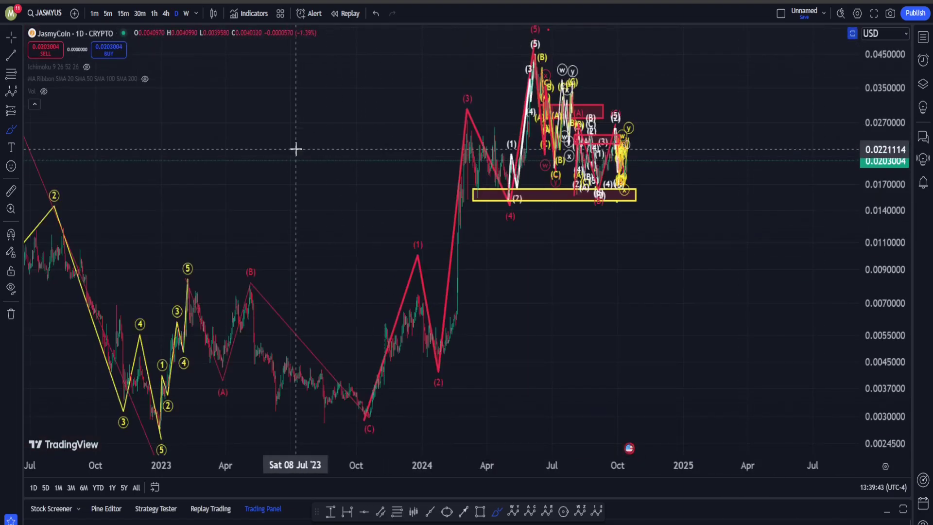
scroll(520, 187, up, 5)
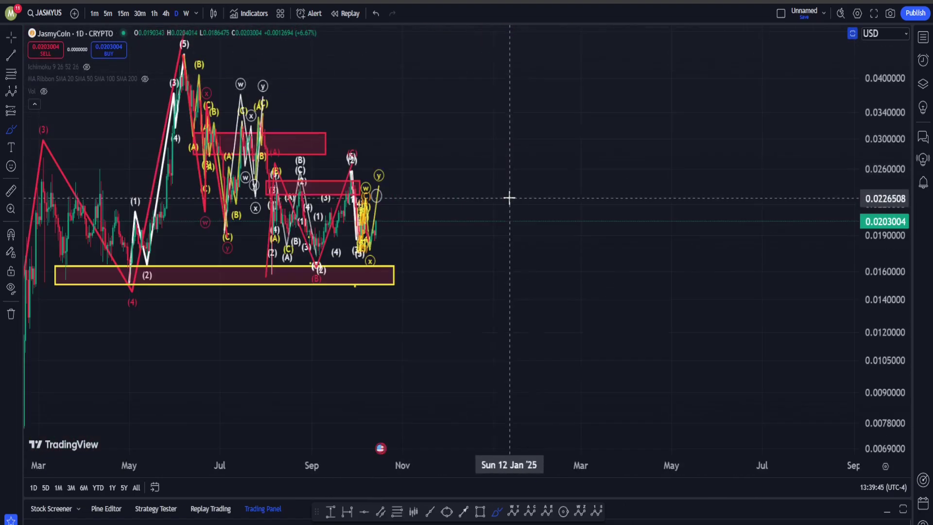
drag(459, 137, 723, 194)
key(ctrl+z)
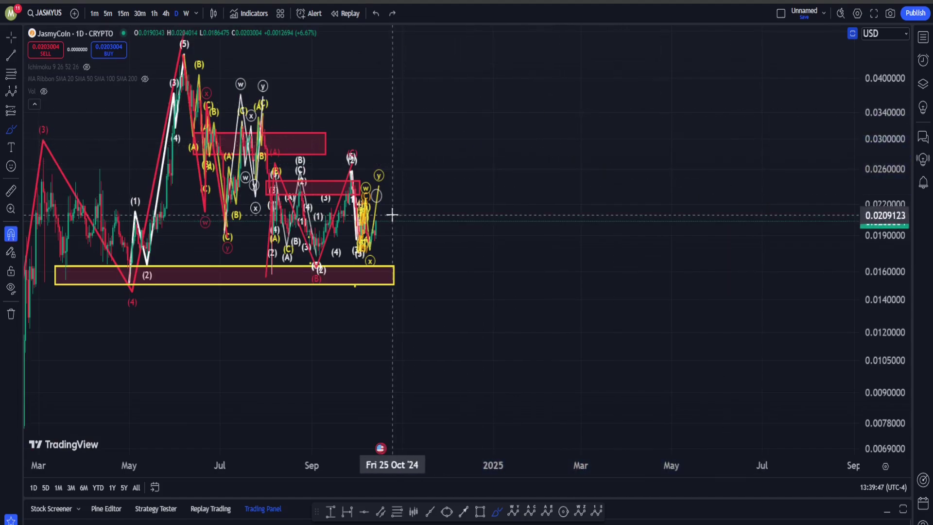
Brush a loop around the whole correction since the red wave (5) peak on the daily chart, and undo it.
mouse_move(407, 186)
mouse_down()
mouse_move(387, 298)
mouse_move(156, 34)
mouse_up()
mouse_move(348, 43)
mouse_down()
mouse_move(440, 354)
mouse_move(402, 376)
mouse_up()
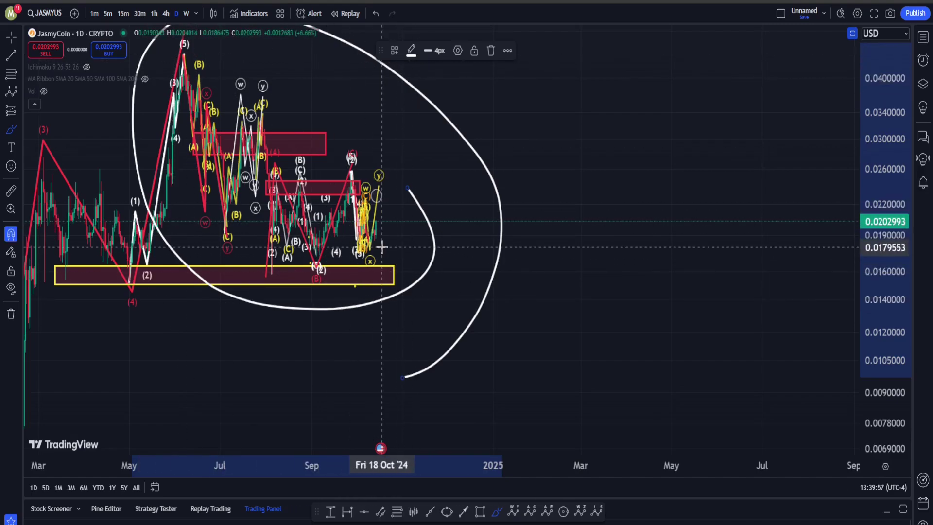
key(ctrl+z)
key(Escape)
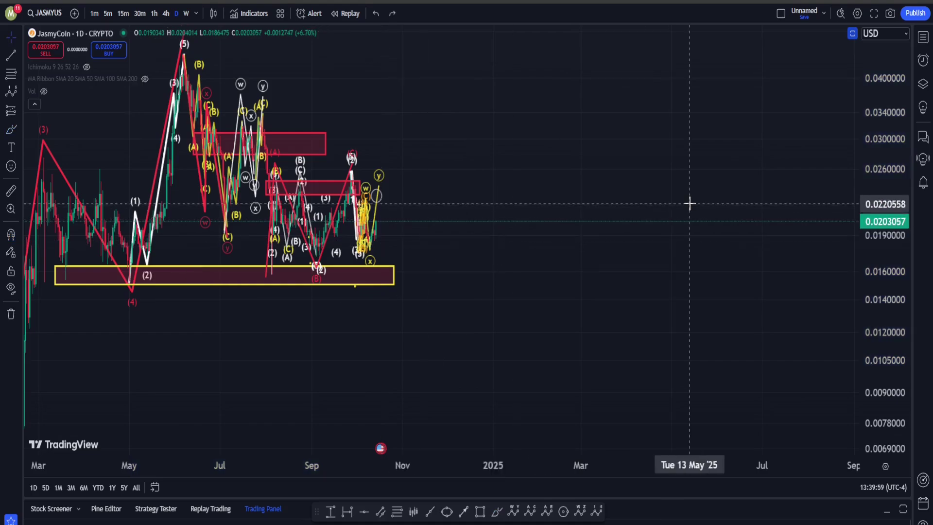
Brush a projected rally from the yellow x low up to about 0.15 at the yellow zone's lower edge on 17 January 2025.
mouse_move(610, 145)
mouse_down()
mouse_move(693, 159)
mouse_move(843, 154)
mouse_move(891, 167)
mouse_up()
drag(711, 178, 606, 306)
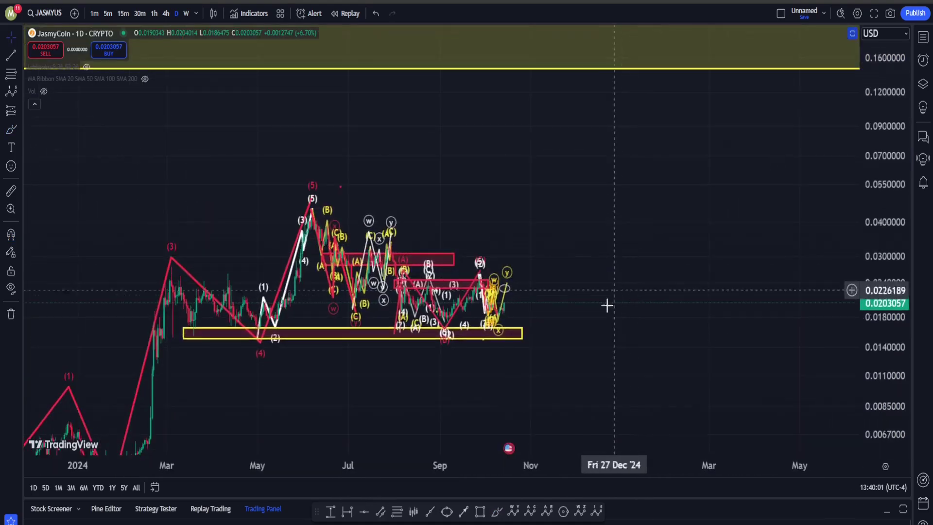
click(496, 511)
mouse_move(490, 319)
mouse_down()
mouse_move(561, 246)
mouse_move(645, 62)
mouse_up()
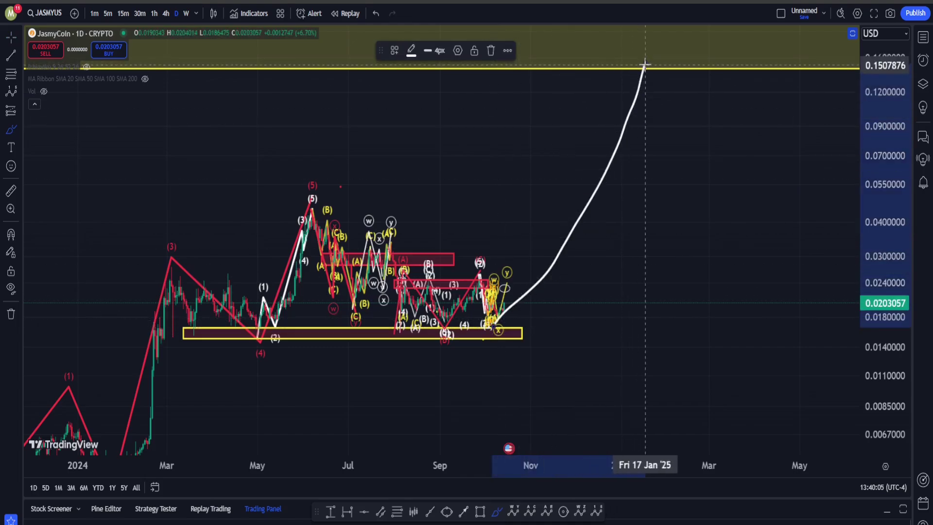